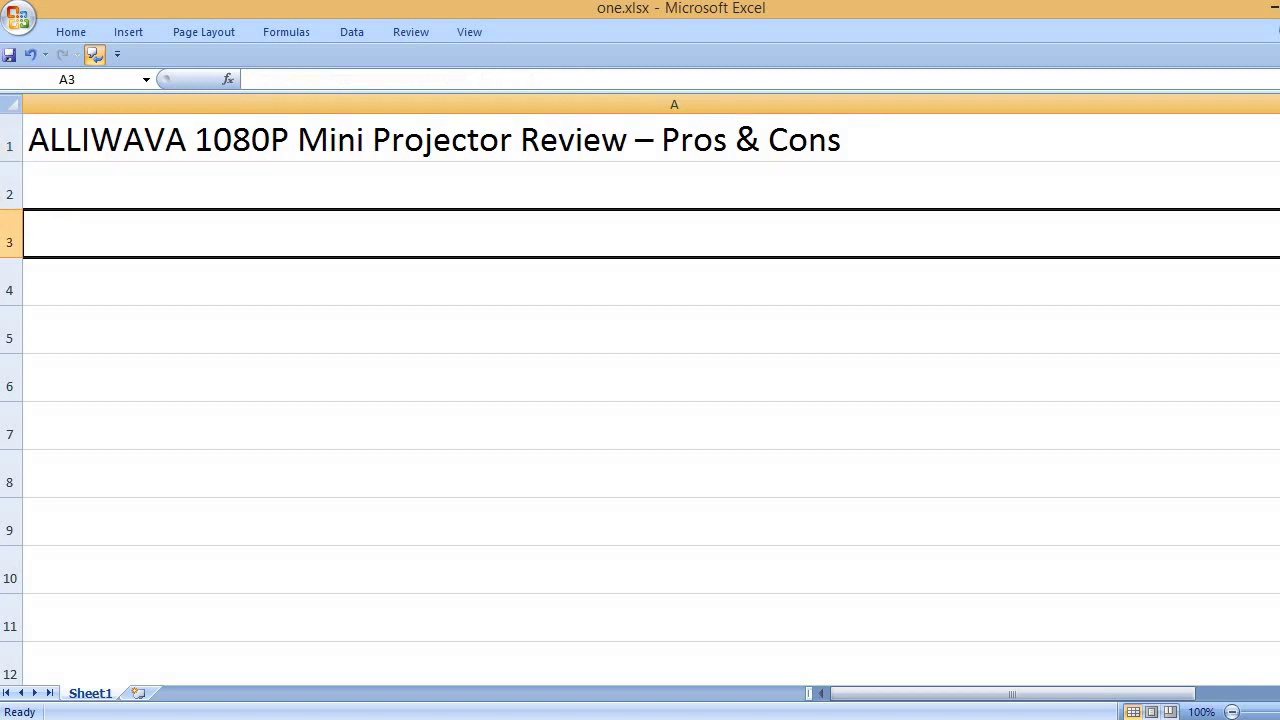
# - Enter the PROS heading in A3, then 'Small and portable' in A5 and 'Easy to setup' in A7
pyautogui.write('PROS')
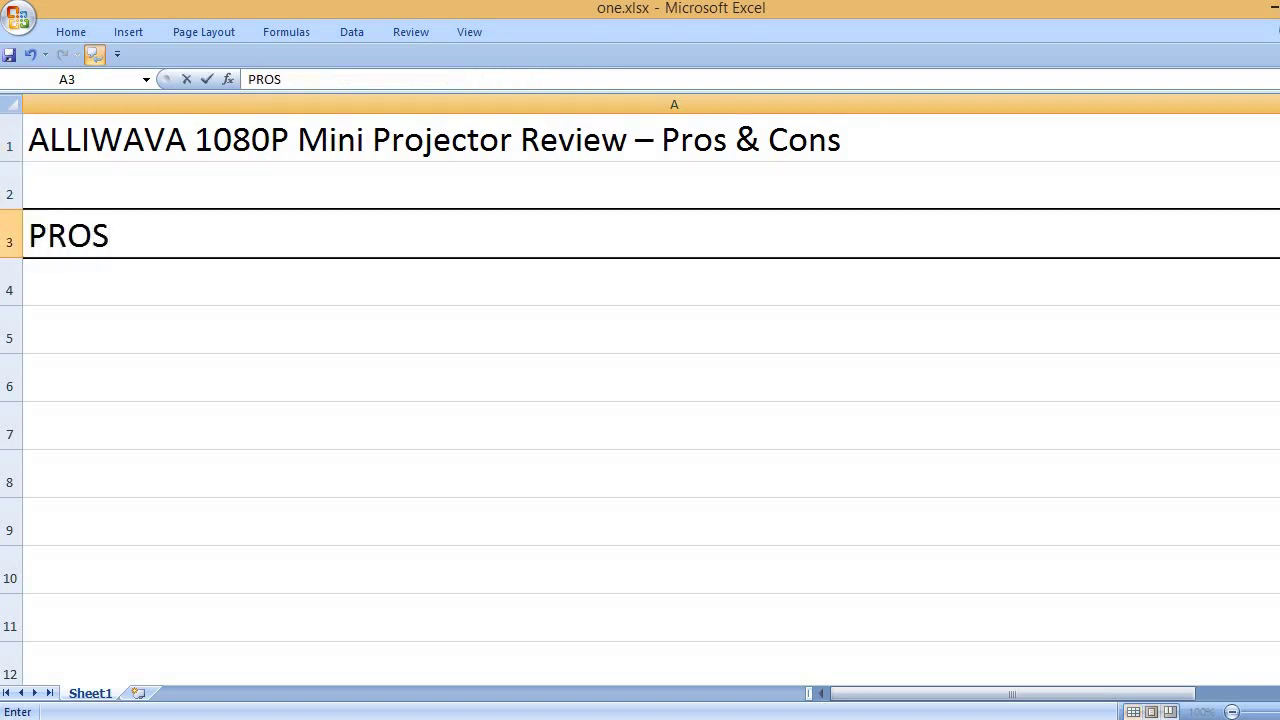
pyautogui.press('Return')
pyautogui.press('Down')
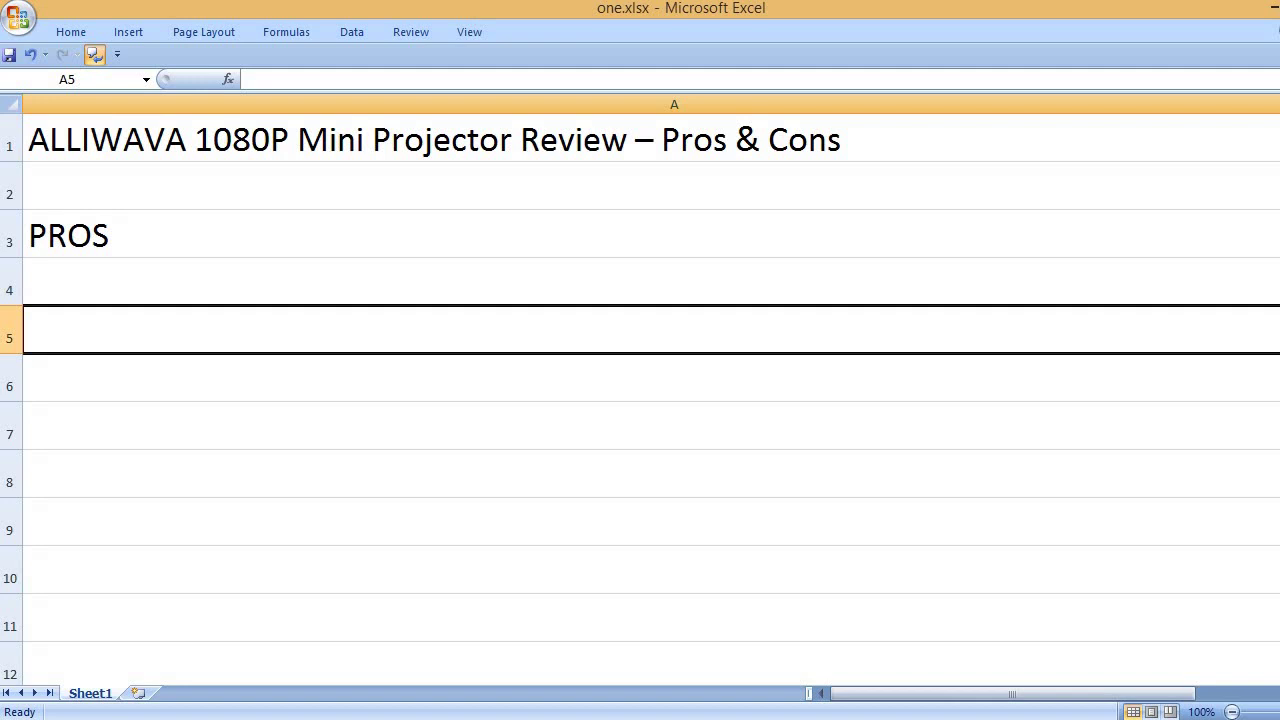
pyautogui.write('Small and ')
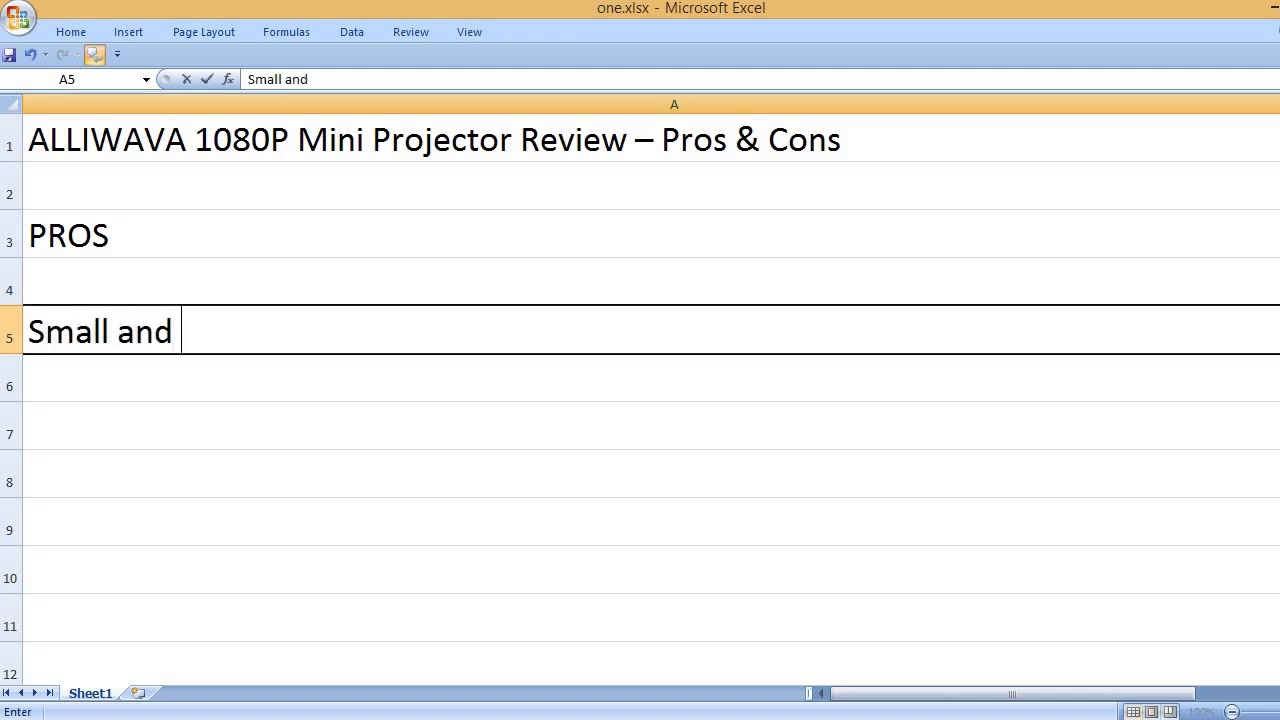
pyautogui.write('portable')
pyautogui.press('Return')
pyautogui.press('Down')
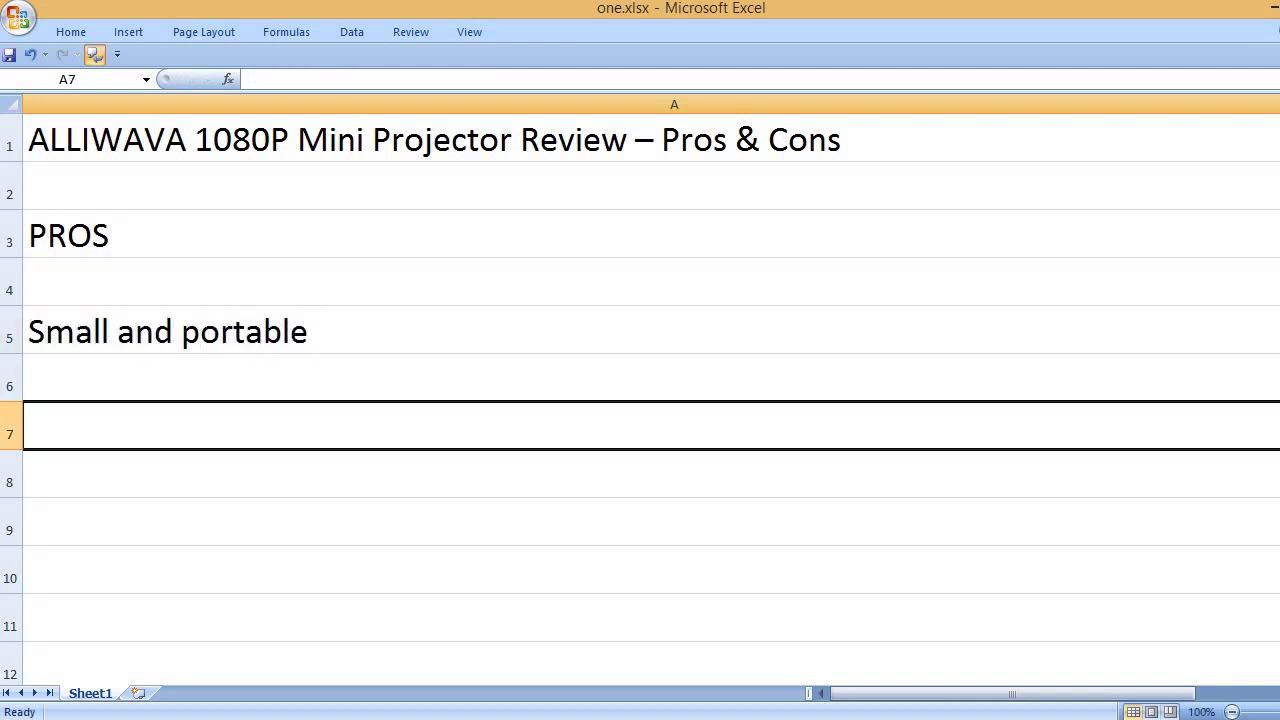
pyautogui.write('Easy to setu')
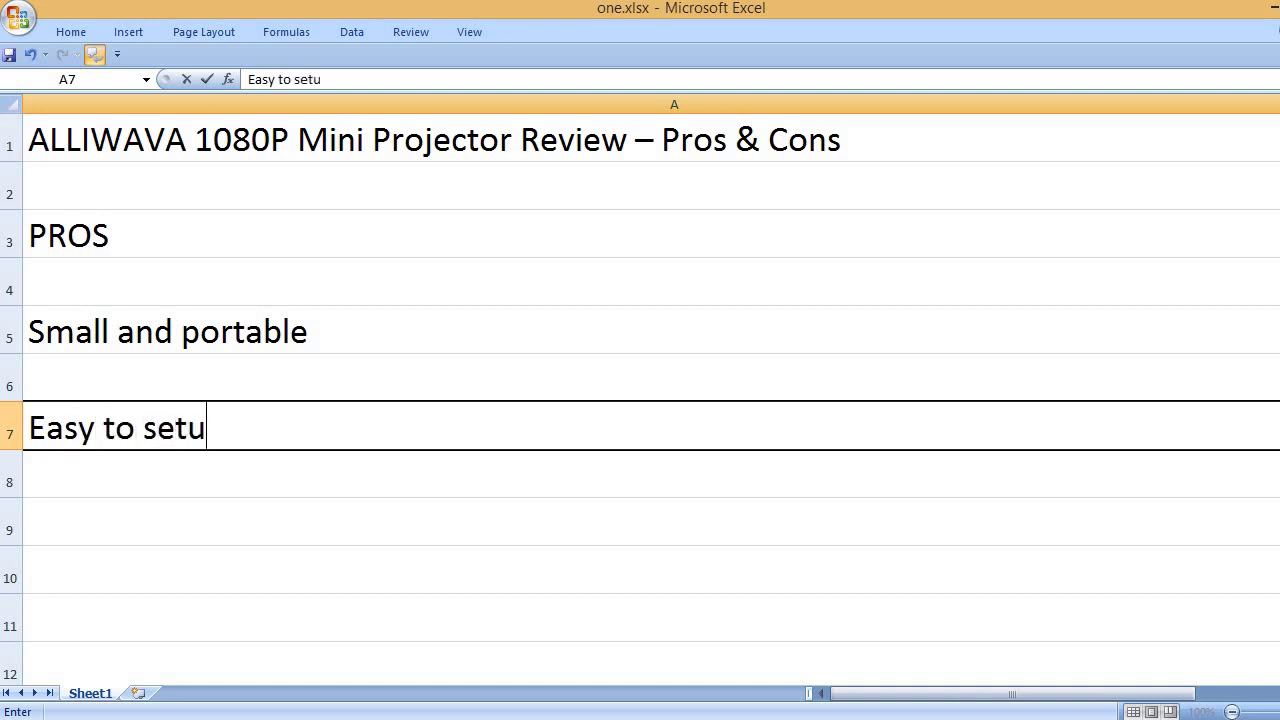
pyautogui.write('p')
pyautogui.press('Return')
# - Add 'Great for watching movies', the Bluetooth and Wi-Fi connectivity pro, and 'Good brightness and clear colors'
pyautogui.press('Down')
pyautogui.write('Great for')
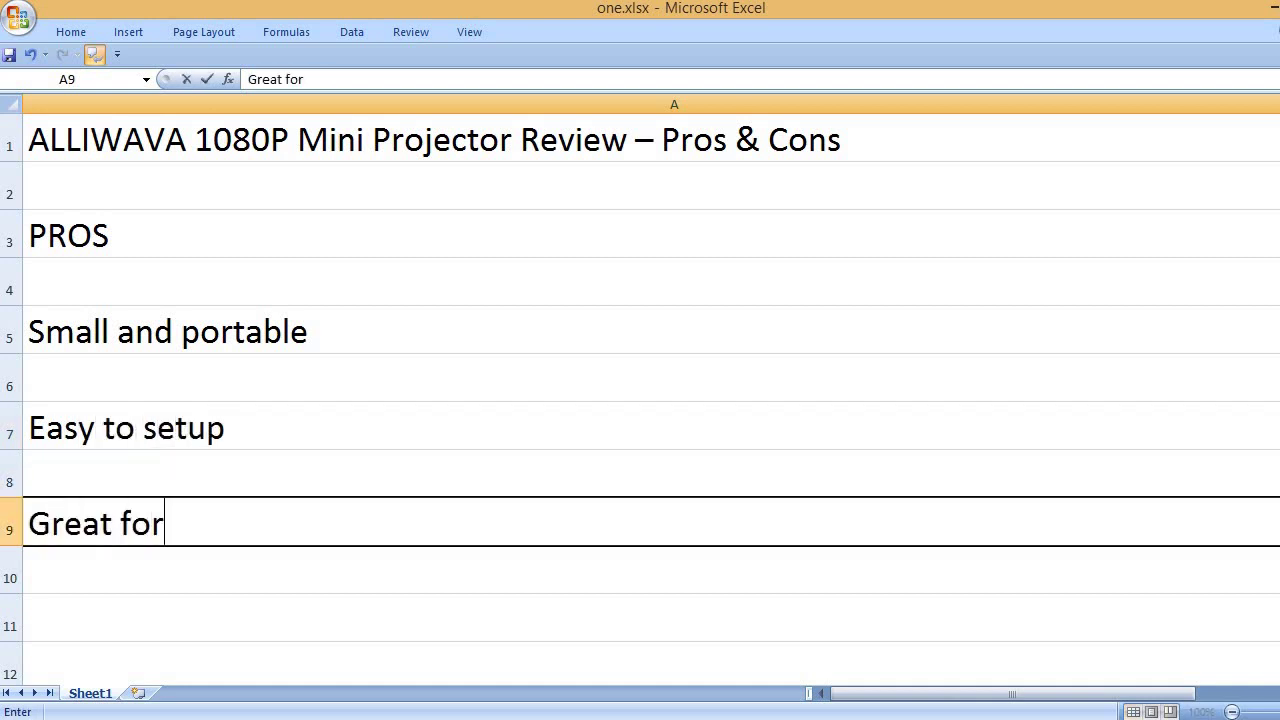
pyautogui.write(' watching mov')
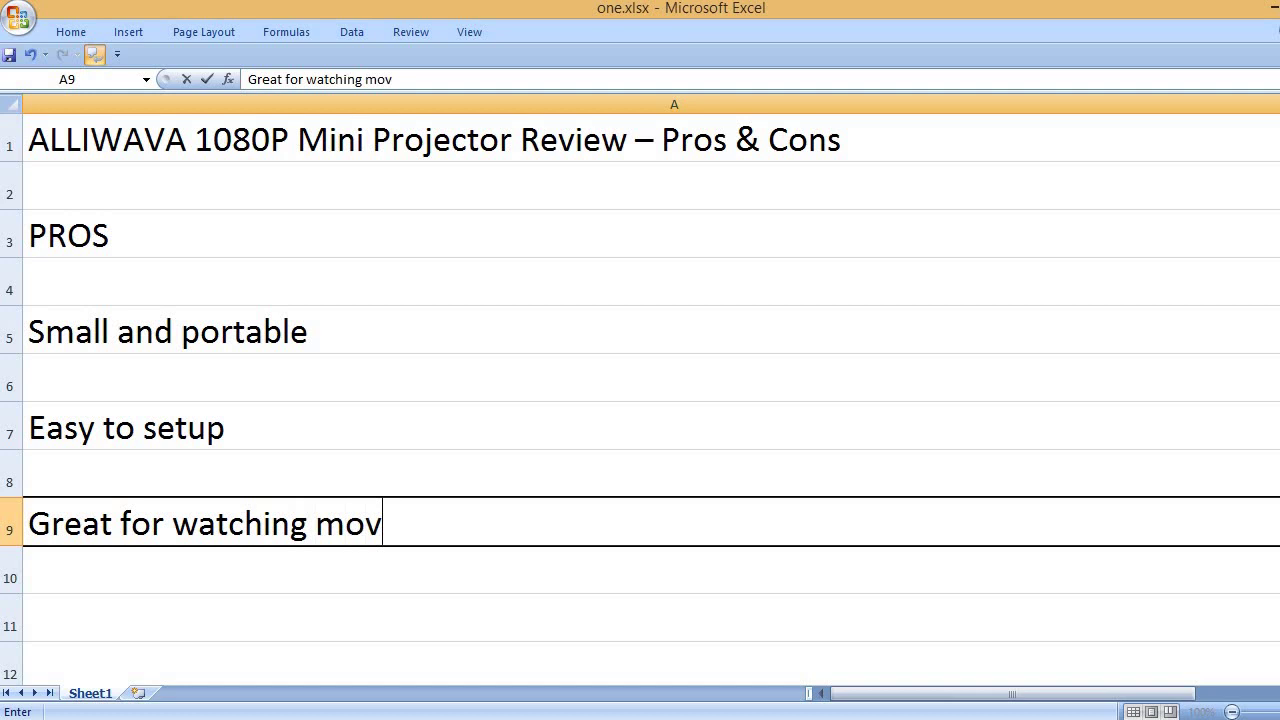
pyautogui.write('ies')
pyautogui.press('Return')
pyautogui.press('Down')
pyautogui.write('Blue')
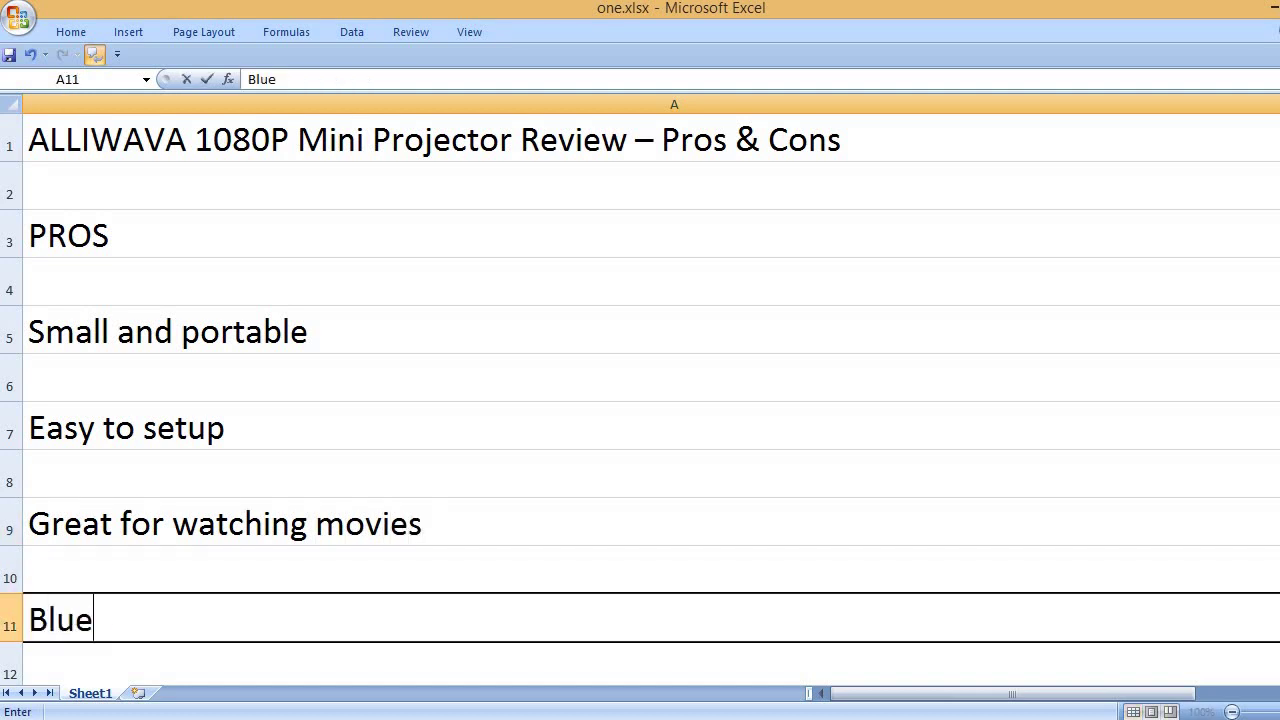
pyautogui.write('tooth and Wi-Fi')
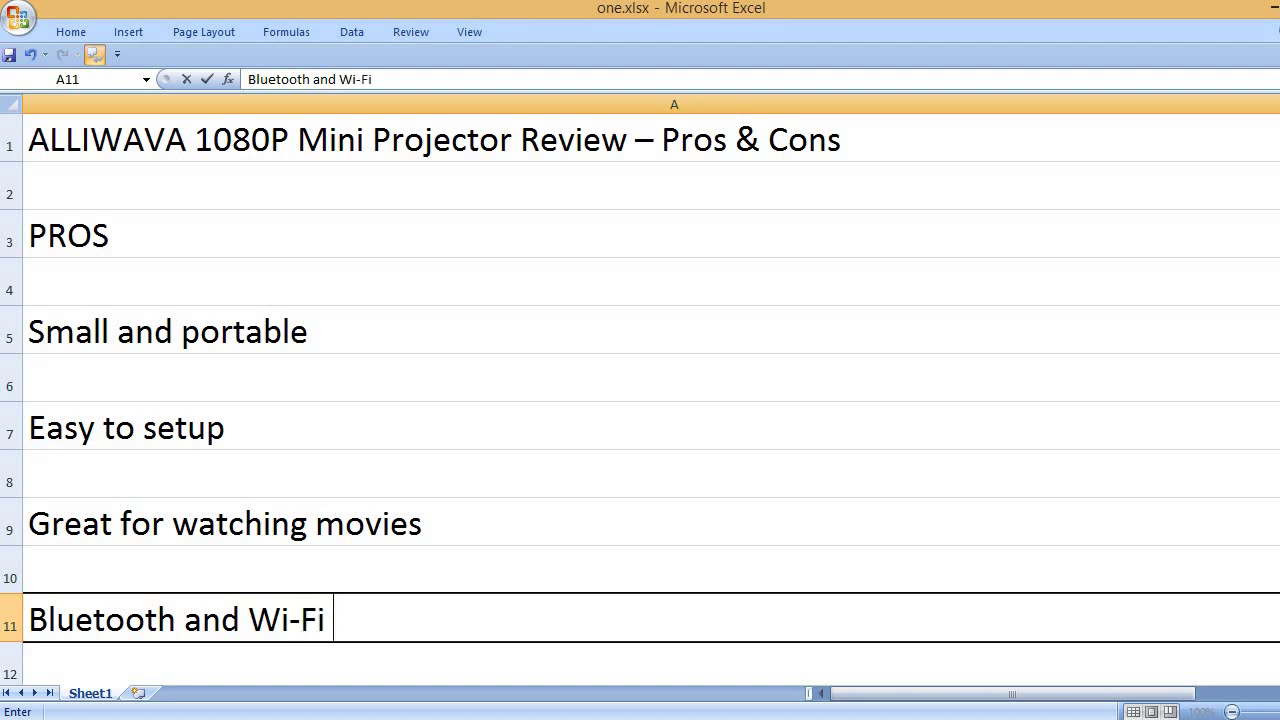
pyautogui.write('connectivity')
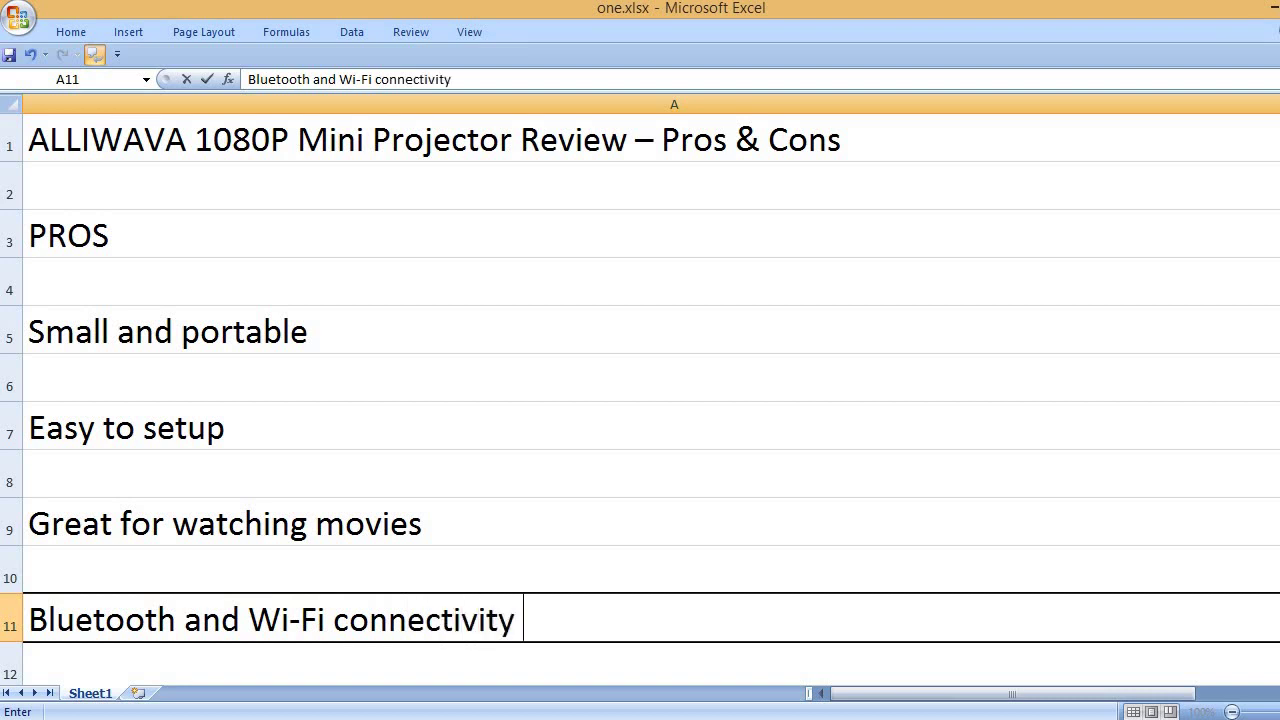
pyautogui.write(' options')
pyautogui.press('Return')
pyautogui.press('Return')
pyautogui.write('Go')
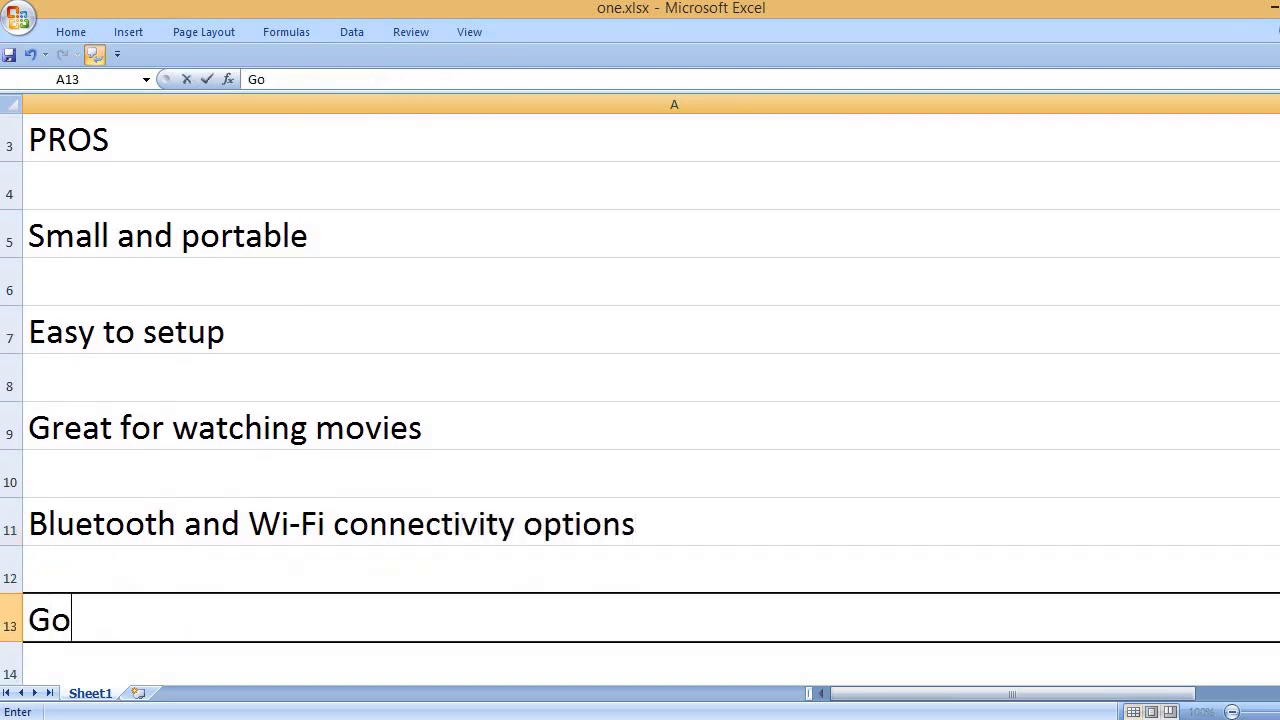
pyautogui.write('od brightness')
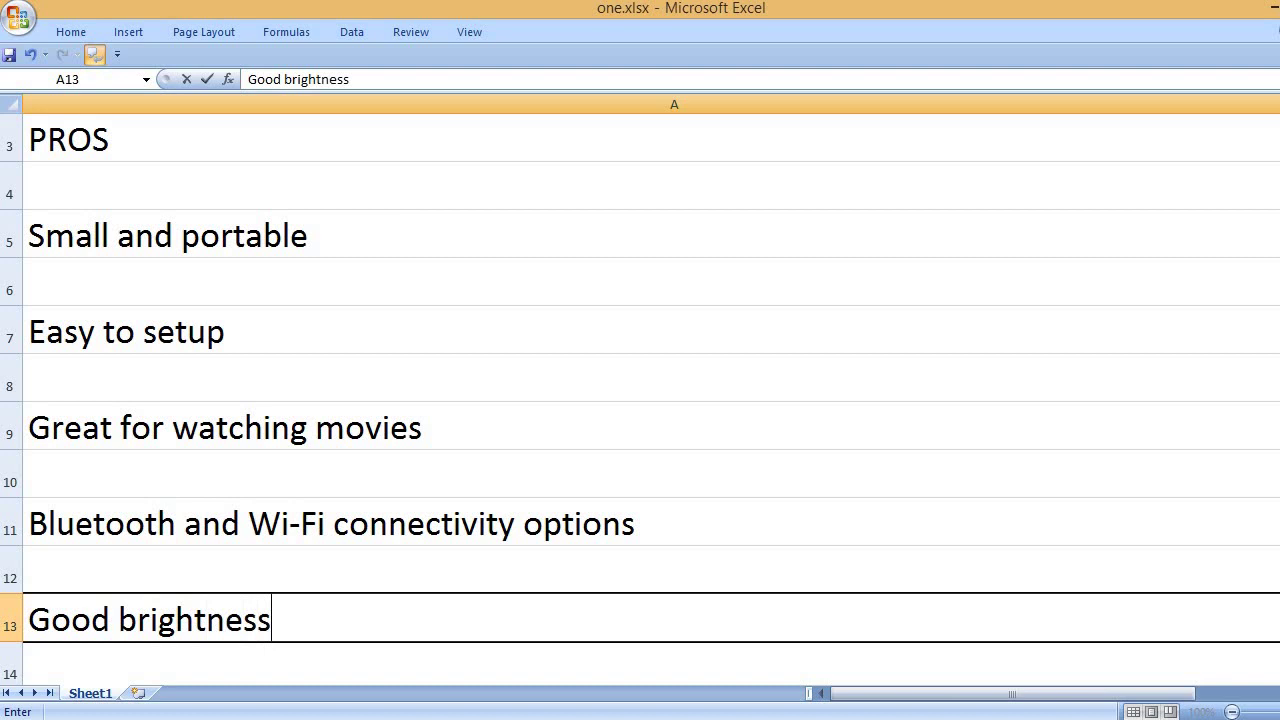
pyautogui.write(' and clear co')
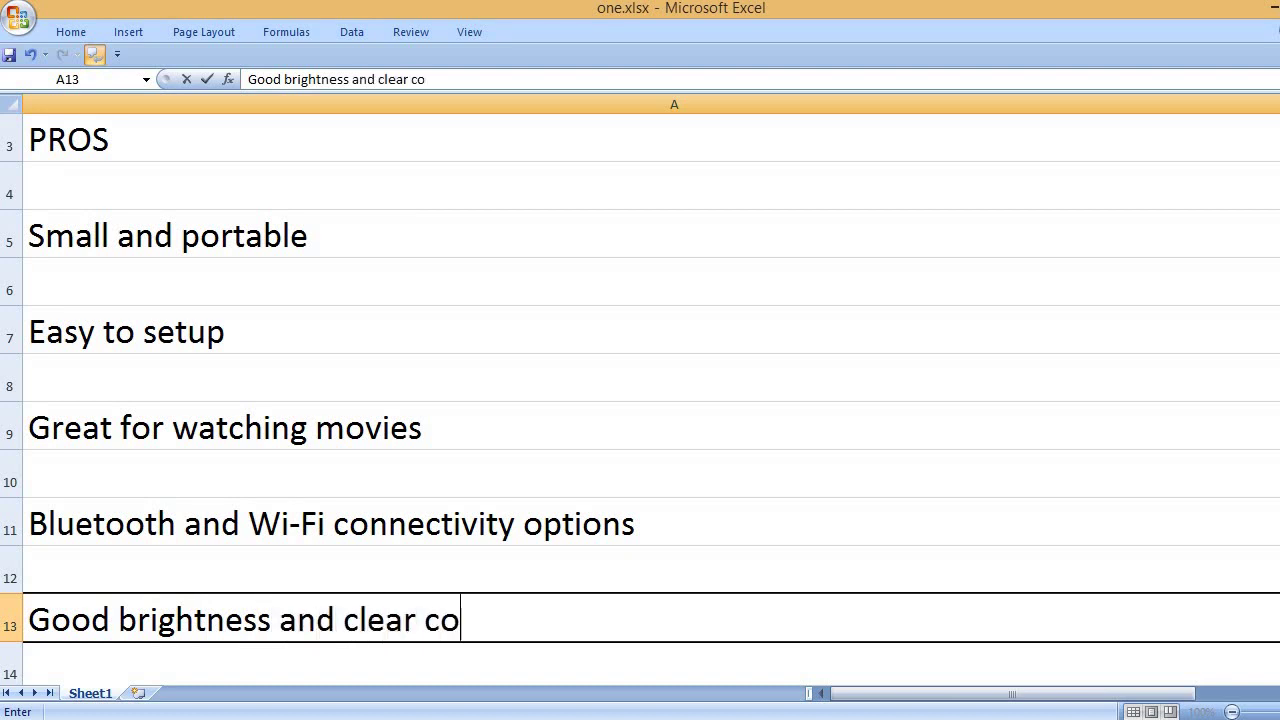
pyautogui.write('lors')
pyautogui.press('Return')
pyautogui.press('Return')
# - Add the picture quality pro, 'The zoom feature works perfectly' and 'Easy to focus' to column A
pyautogui.write('The p')
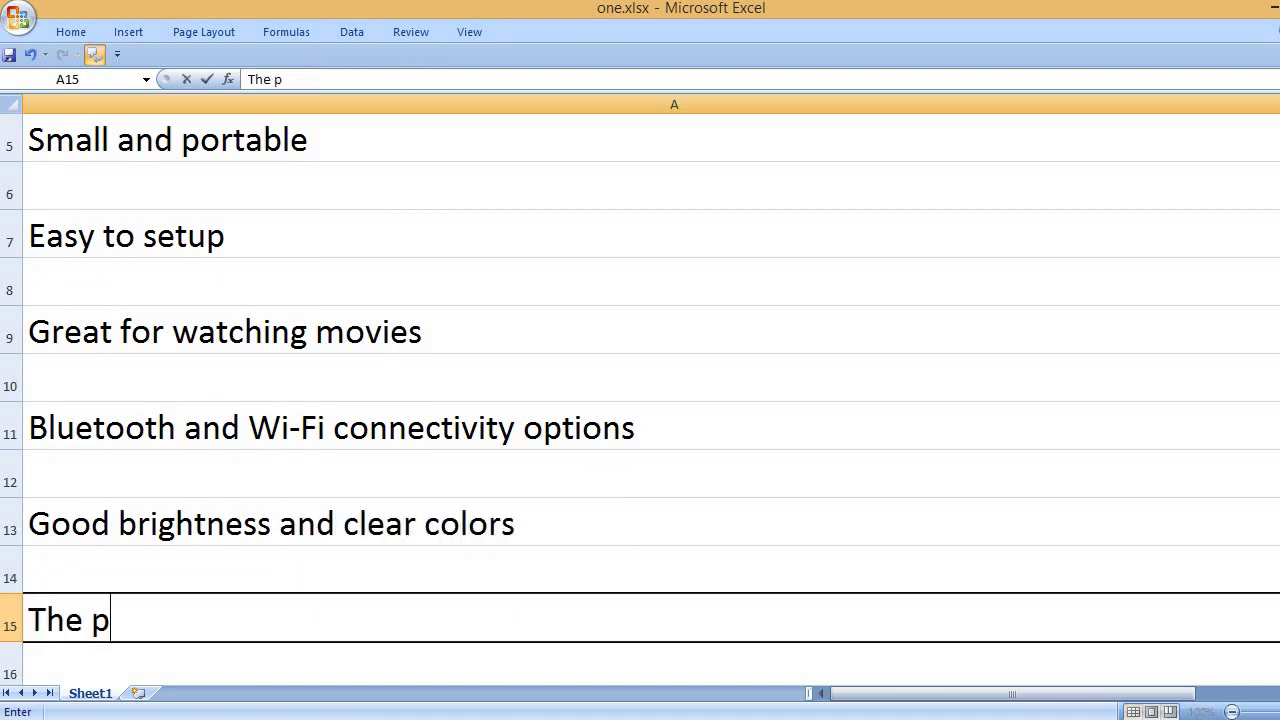
pyautogui.write('icture qual')
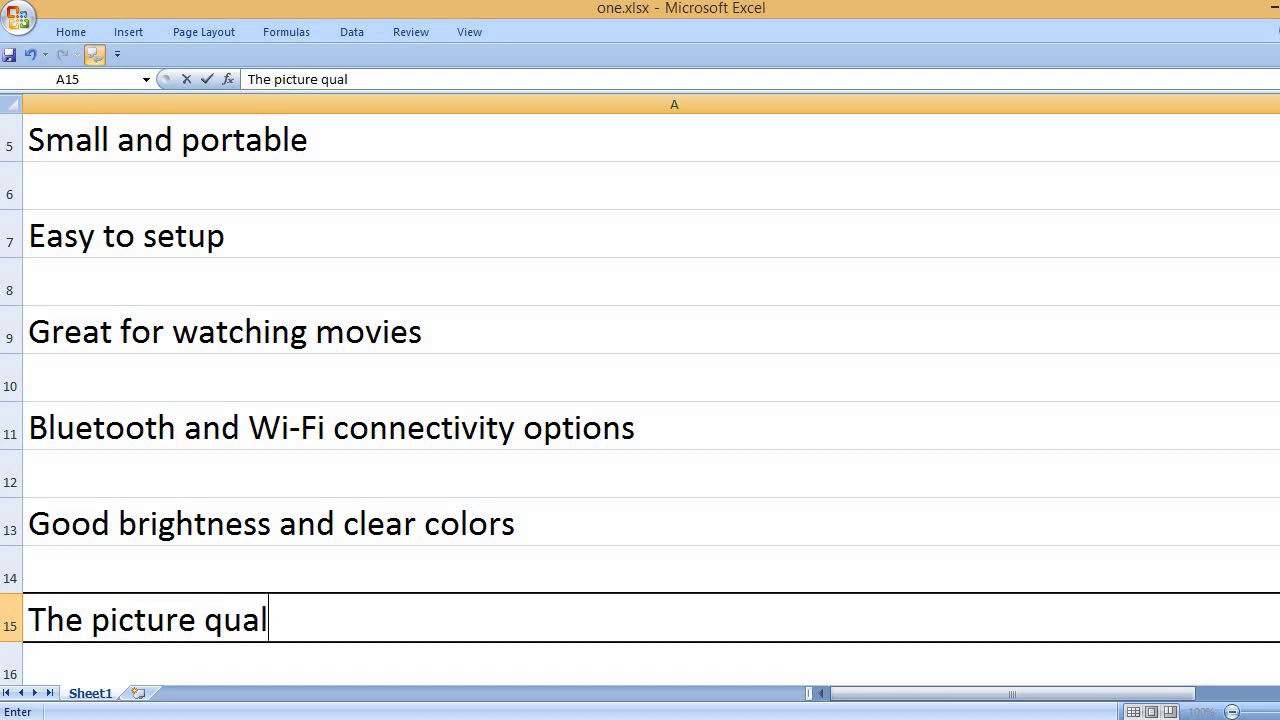
pyautogui.write('ity is great.')
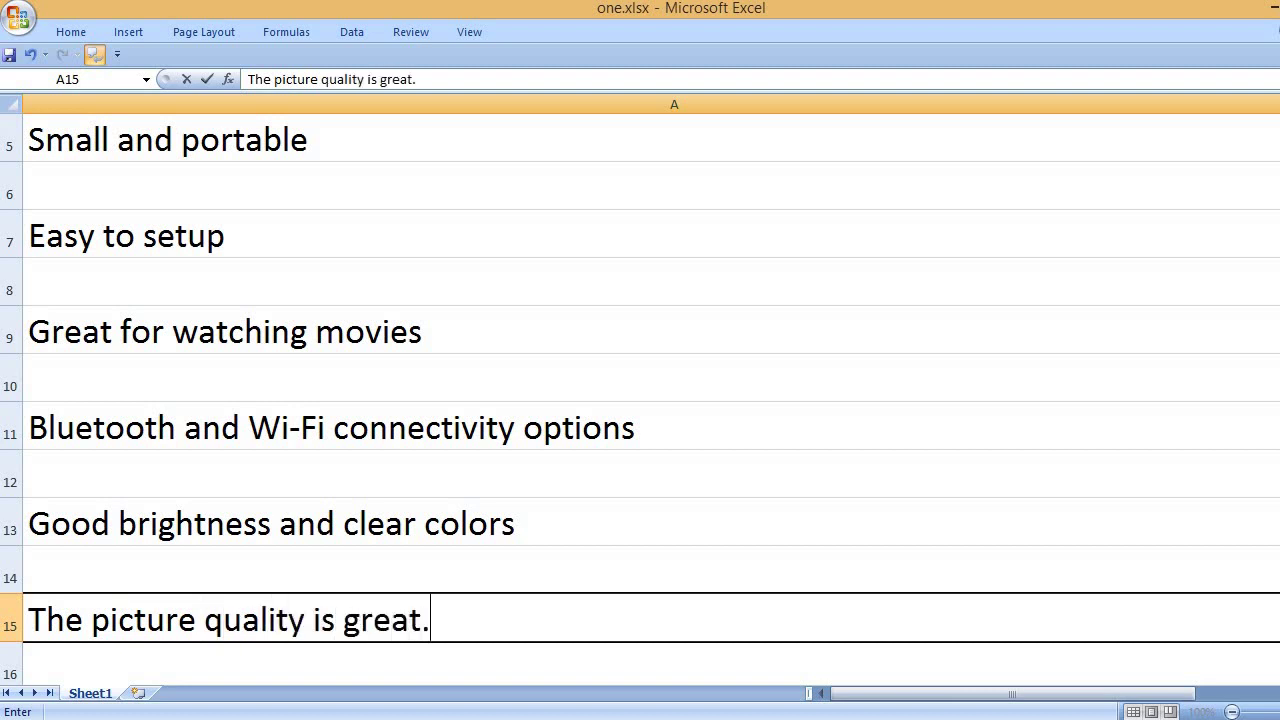
pyautogui.press('Return')
pyautogui.press('Return')
pyautogui.write('The zoom ')
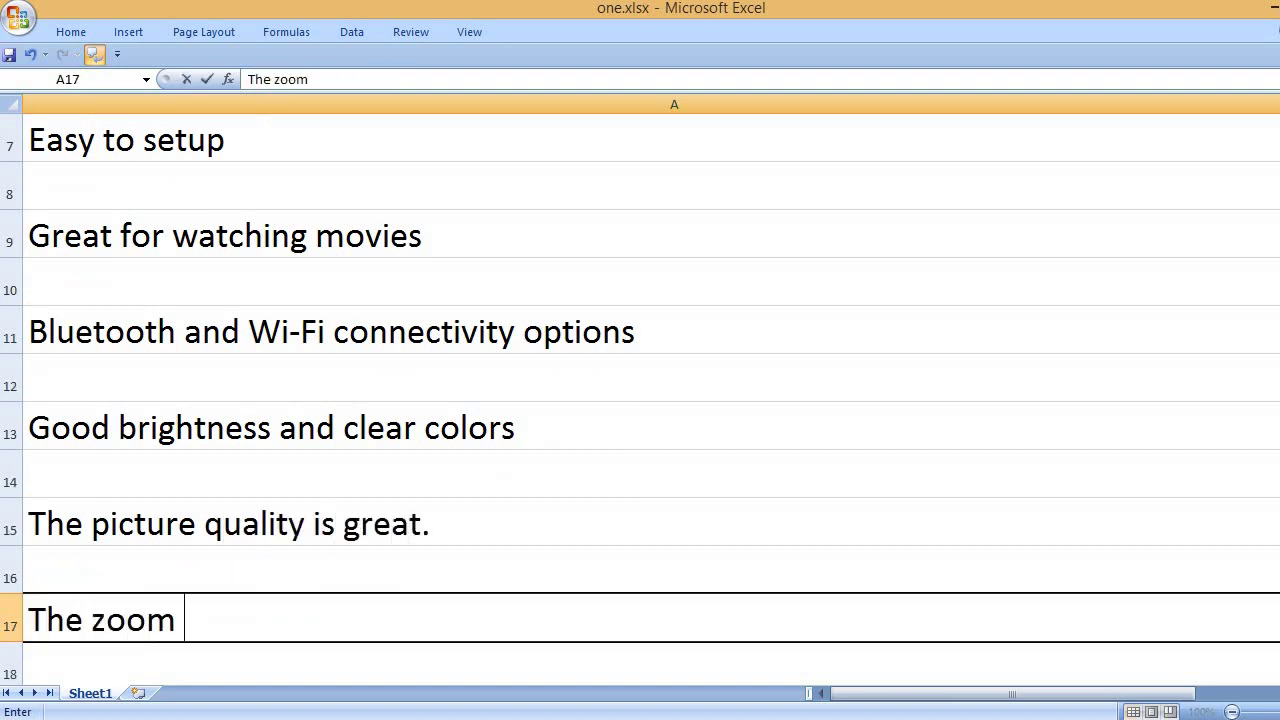
pyautogui.write('features work')
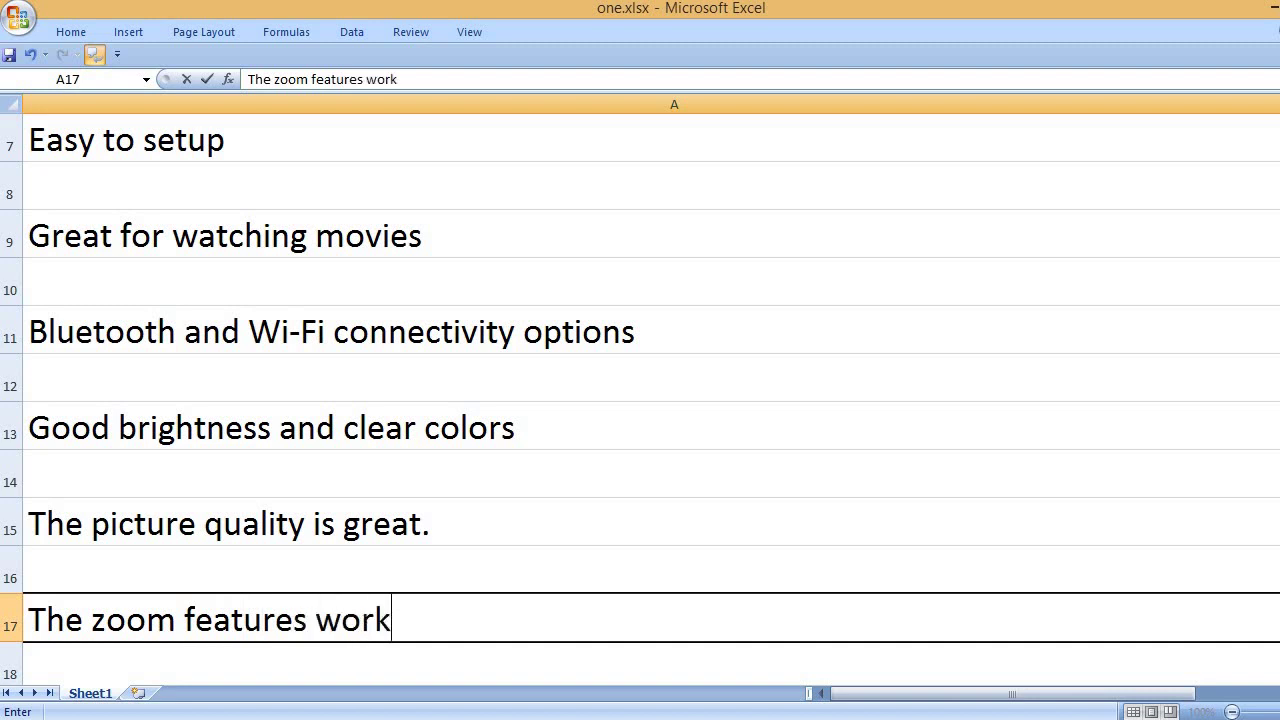
pyautogui.press('BackSpace')
pyautogui.press('BackSpace')
pyautogui.press('BackSpace')
pyautogui.write('works')
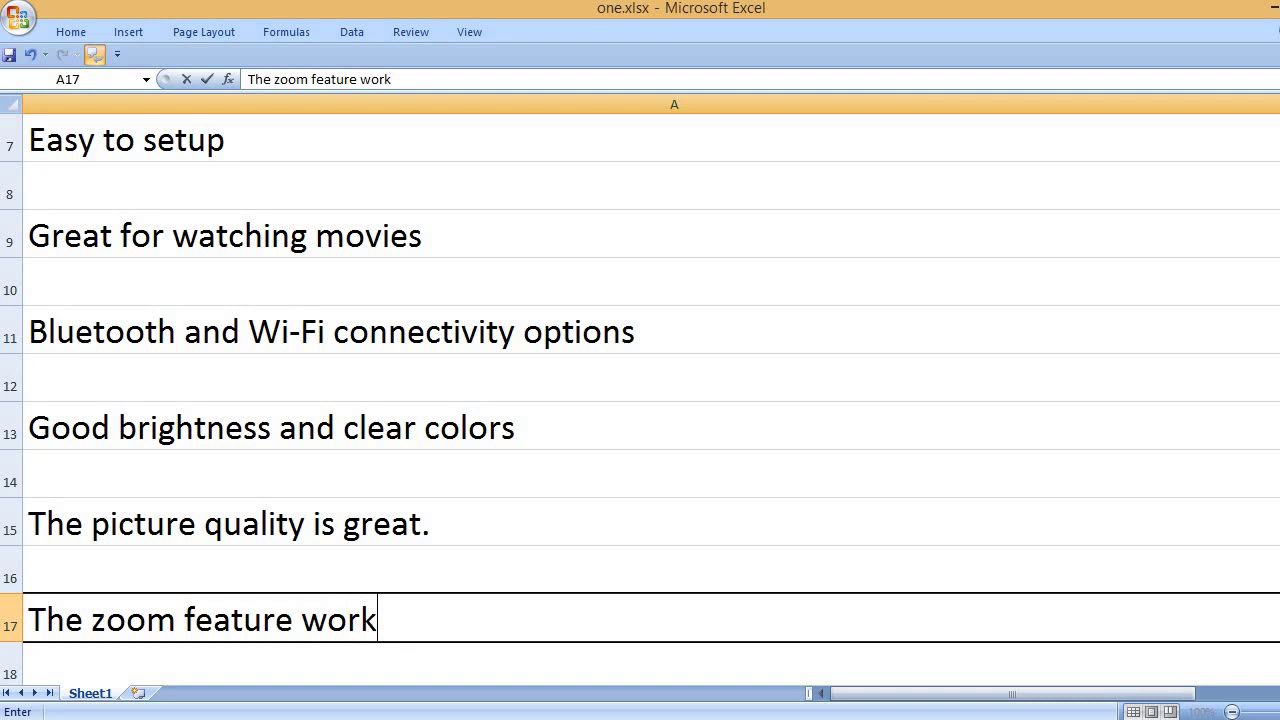
pyautogui.write(' perfectly')
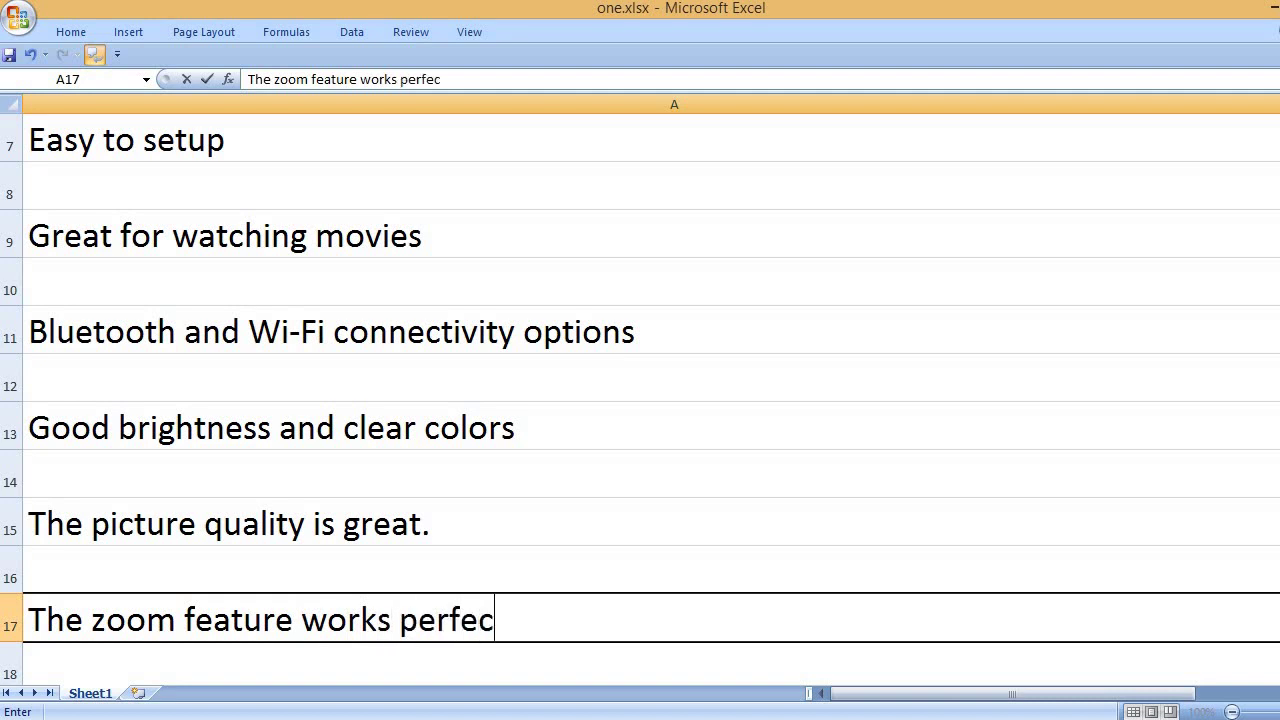
pyautogui.press('Return')
pyautogui.press('Return')
pyautogui.write('Ea')
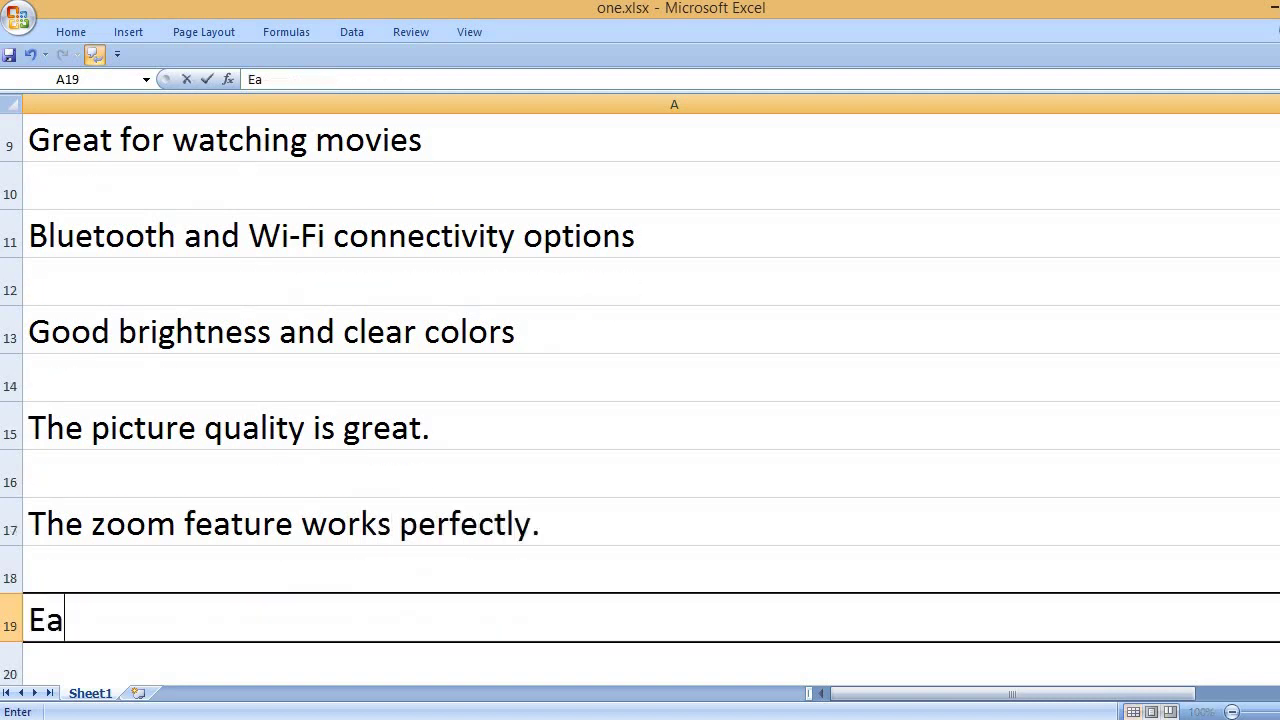
pyautogui.write('sy to focus')
pyautogui.press('Return')
pyautogui.press('Return')
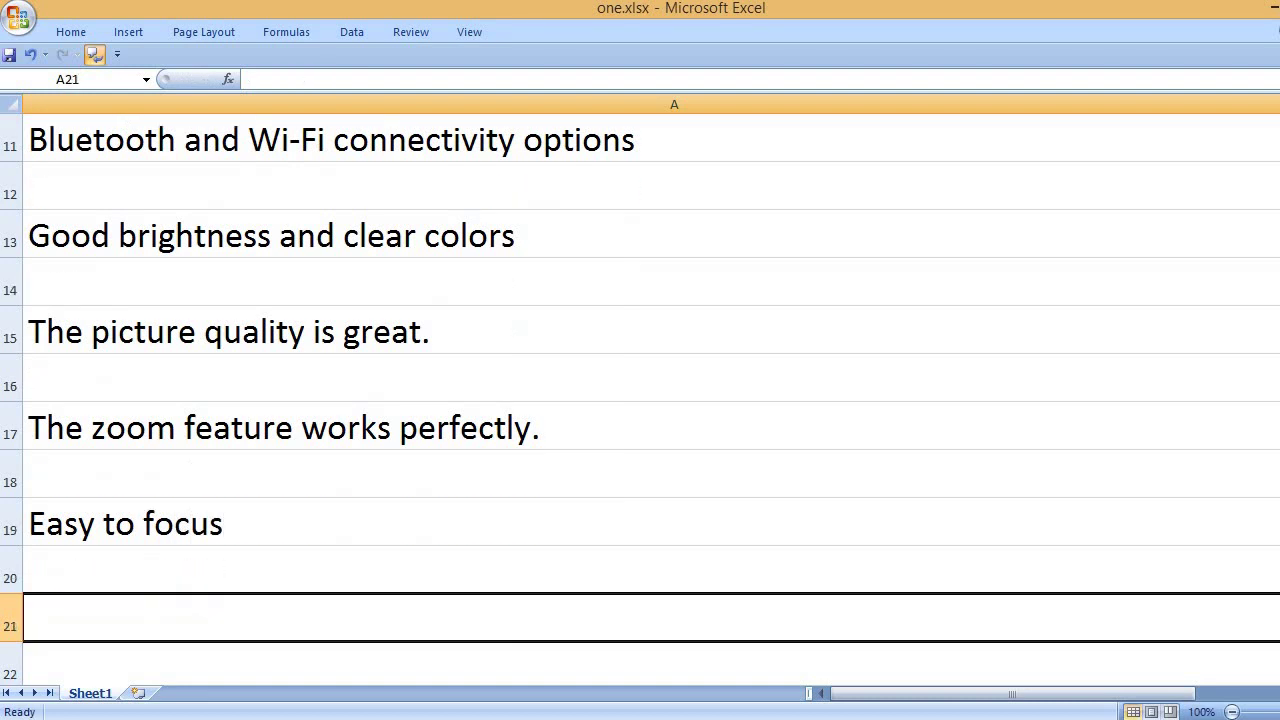
# - Add 'Physically, it looks nice.', 'Decent speaker' and 'Multiple projection modes' on alternate rows down to A25
pyautogui.write('Physically, ')
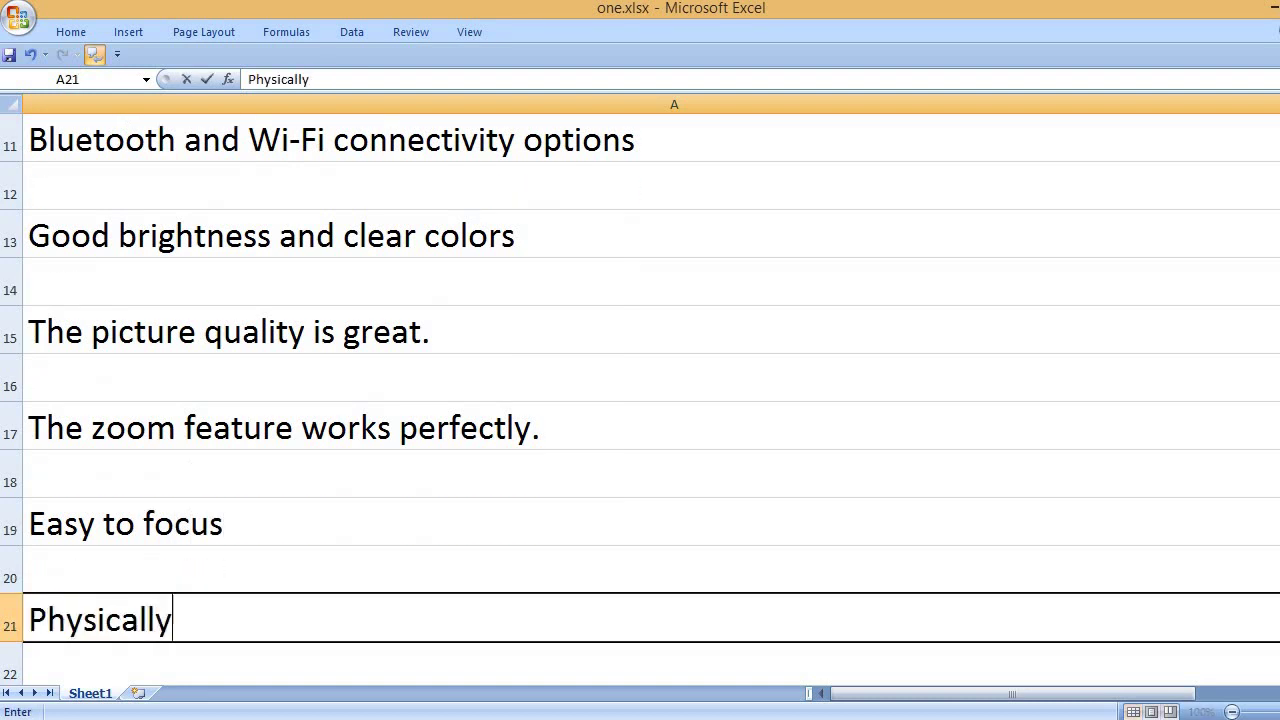
pyautogui.write('it looks ')
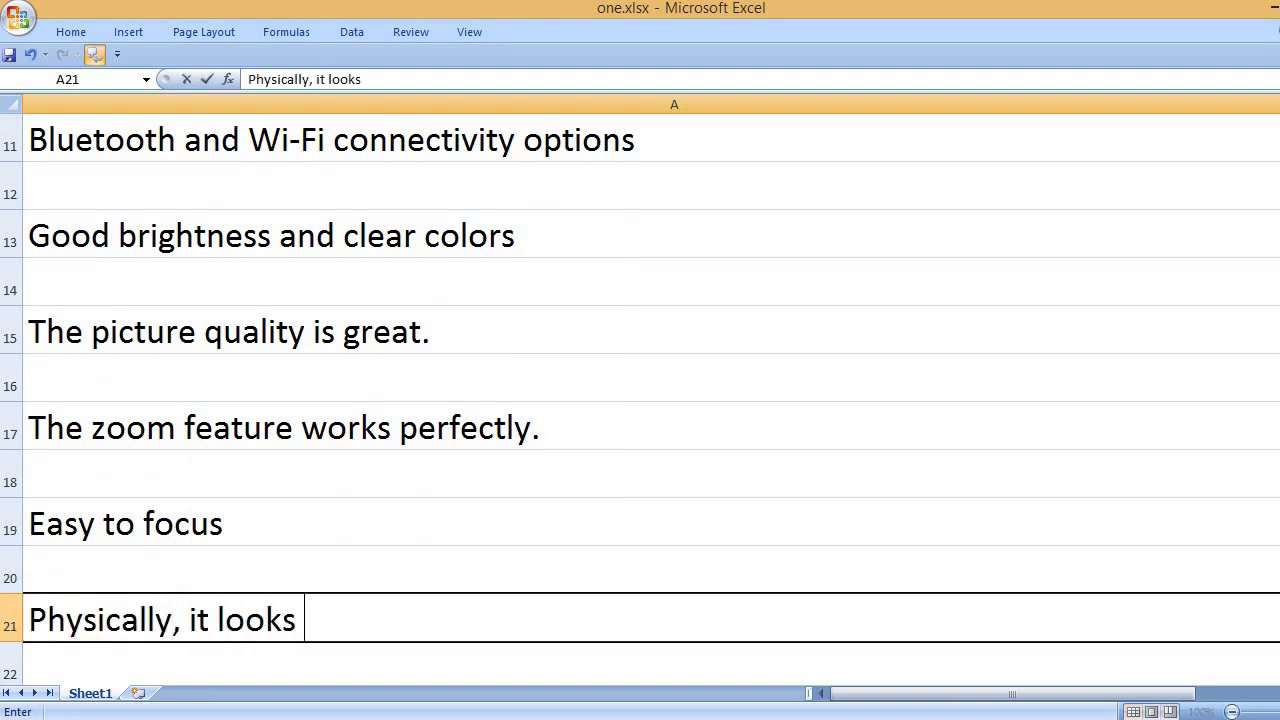
pyautogui.write('nice.')
pyautogui.press('Return')
pyautogui.press('Return')
pyautogui.write('De')
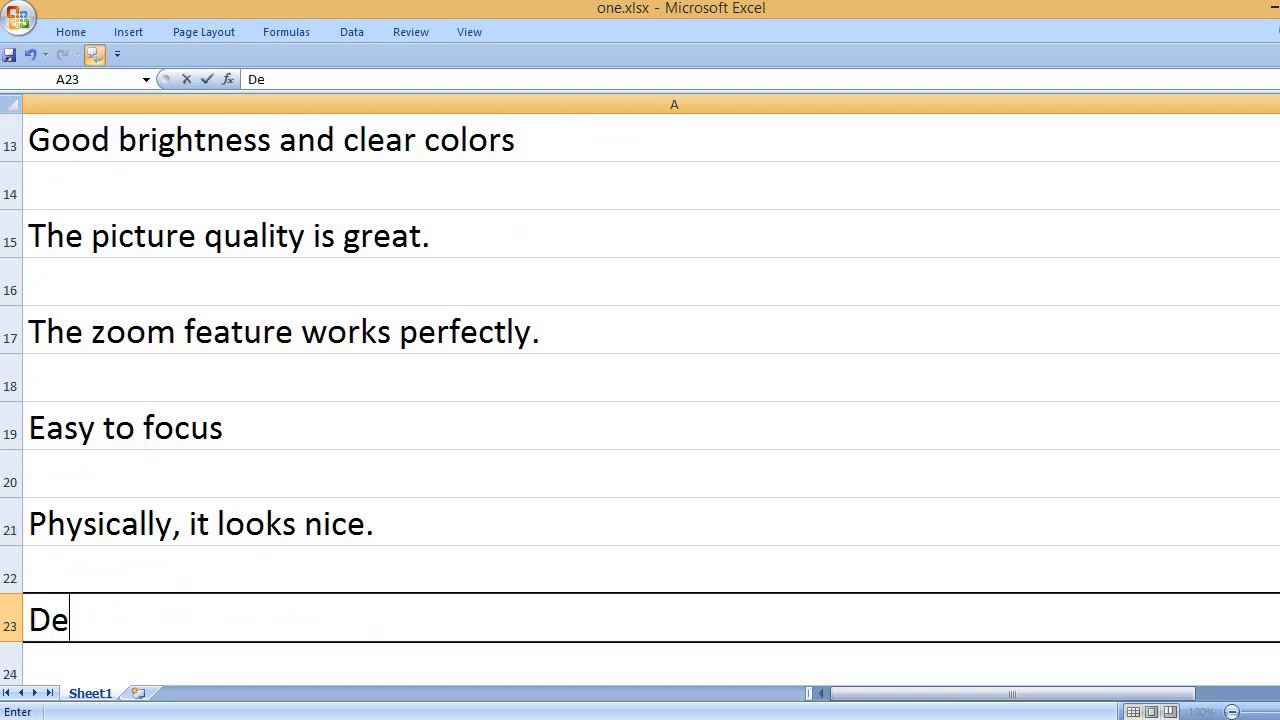
pyautogui.write('cent speaker')
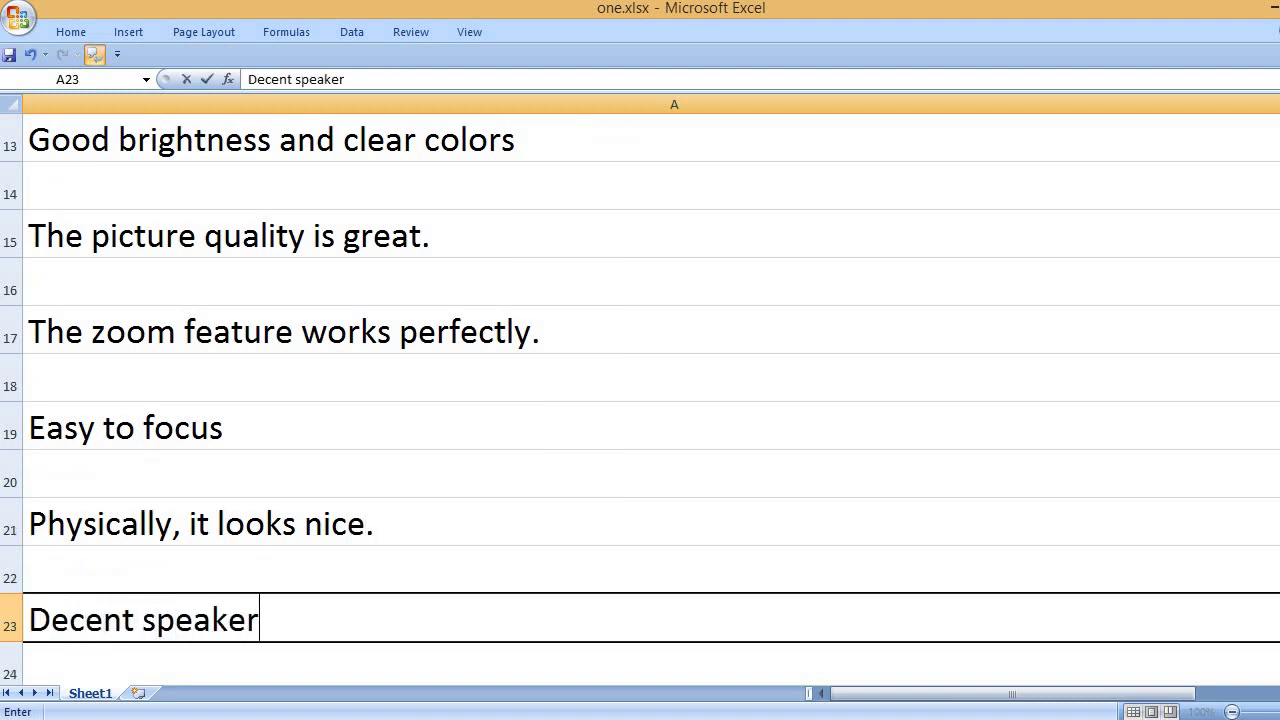
pyautogui.press('Return')
pyautogui.press('Return')
pyautogui.write('Multiple')
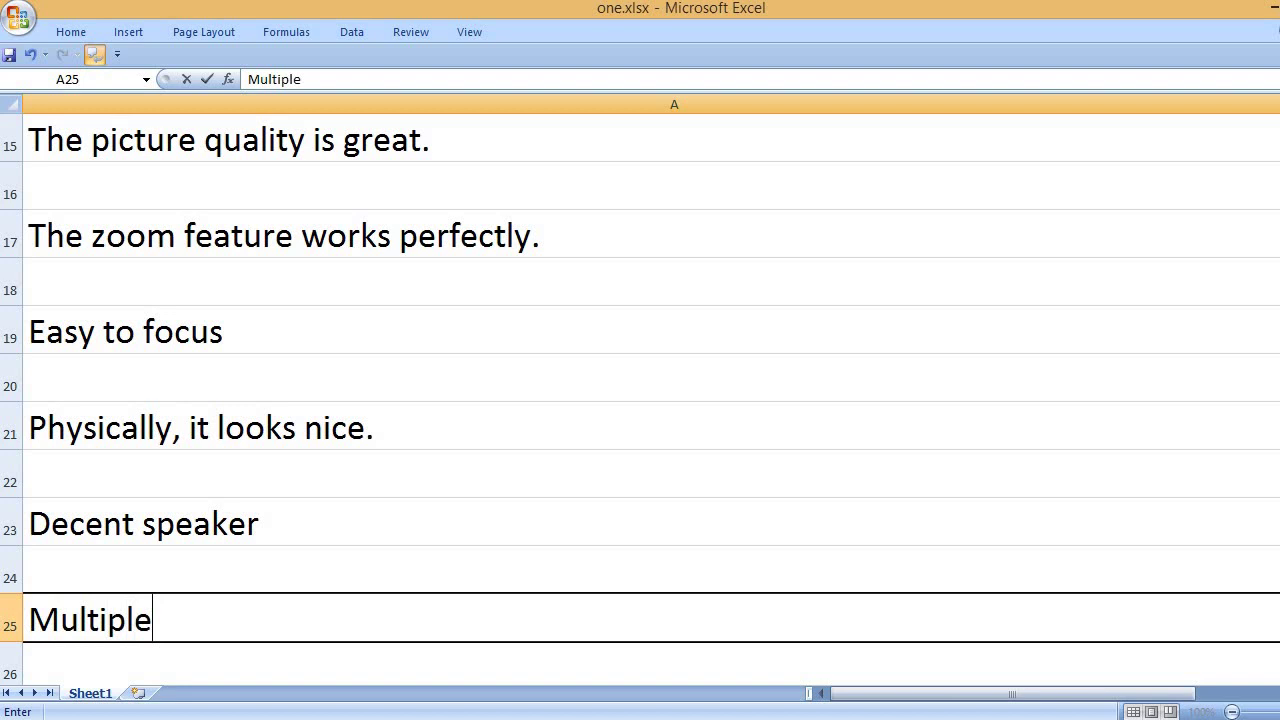
pyautogui.write(' projection ')
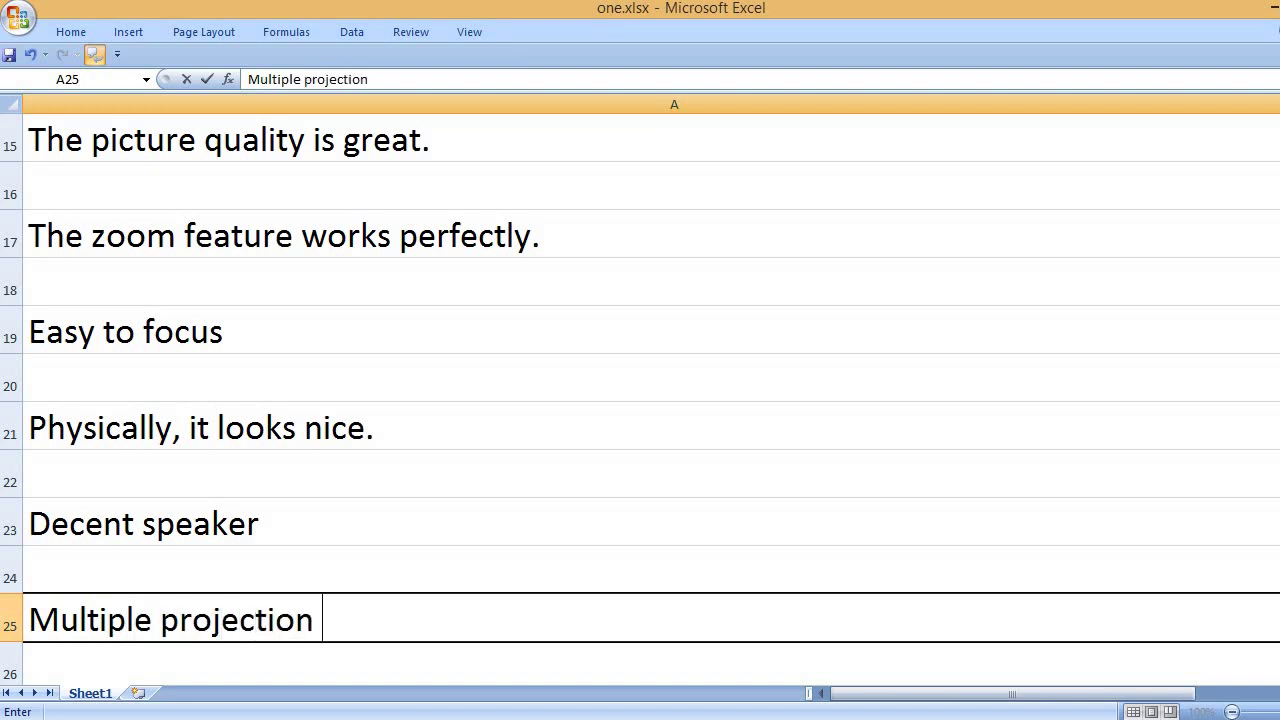
pyautogui.write('modes')
pyautogui.press('Return')
pyautogui.press('Return')
# - Type the CONS heading in A27, correcting a mistyped letter
pyautogui.write('O')
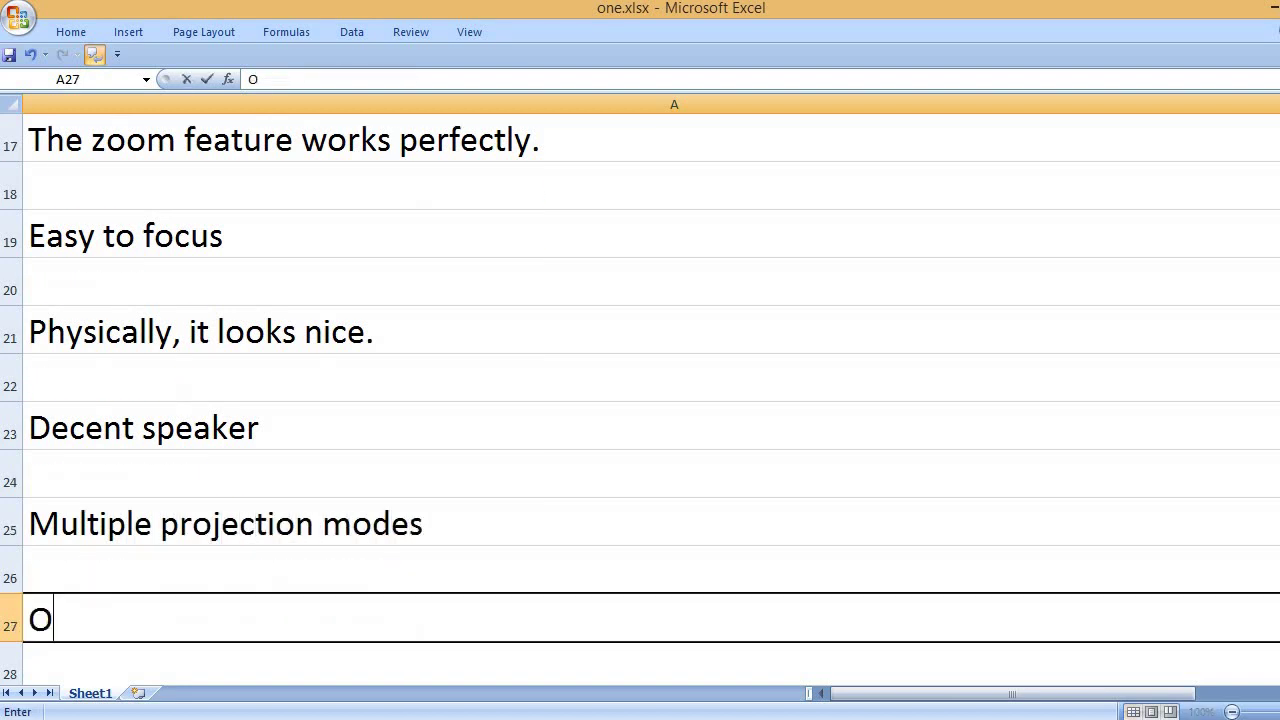
pyautogui.press('BackSpace')
pyautogui.write('CONS')
pyautogui.press('Return')
pyautogui.press('Return')
pyautogui.press('Return')
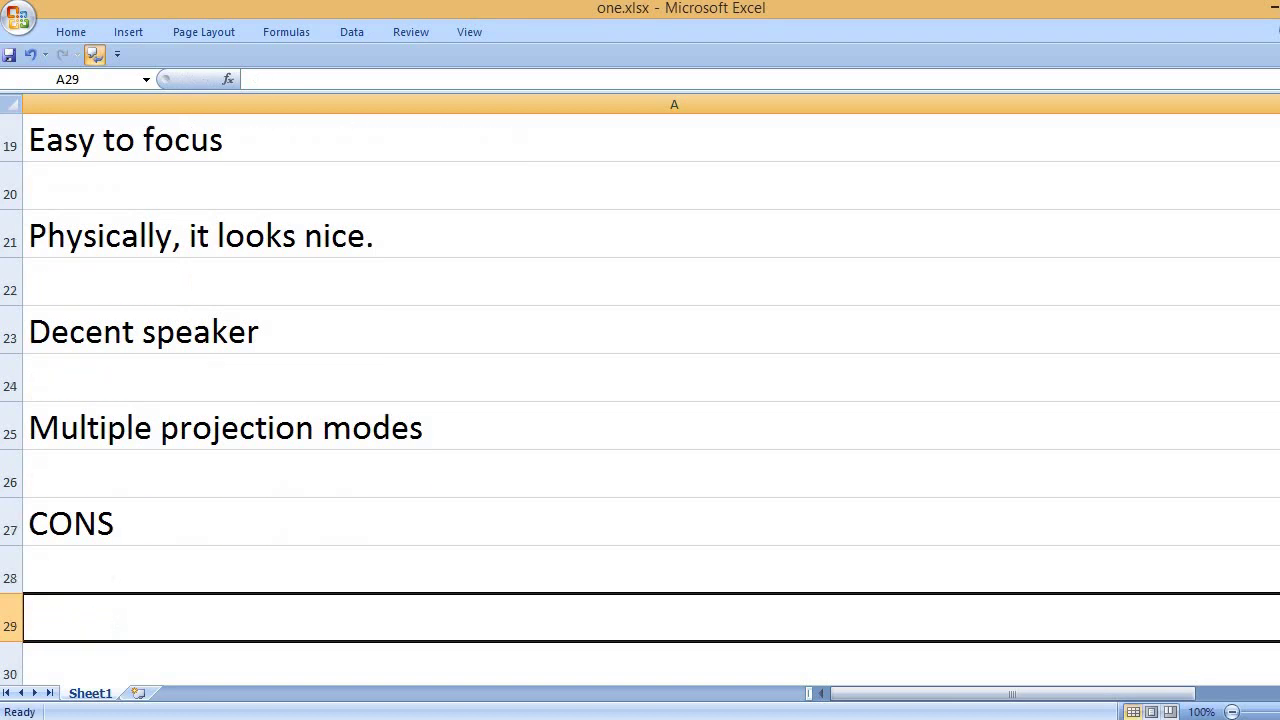
# - Add the cons 'The projector fan is a bit loud.' in A29 and 'Basic UI' in A31
pyautogui.write('t')
pyautogui.press('BackSpace')
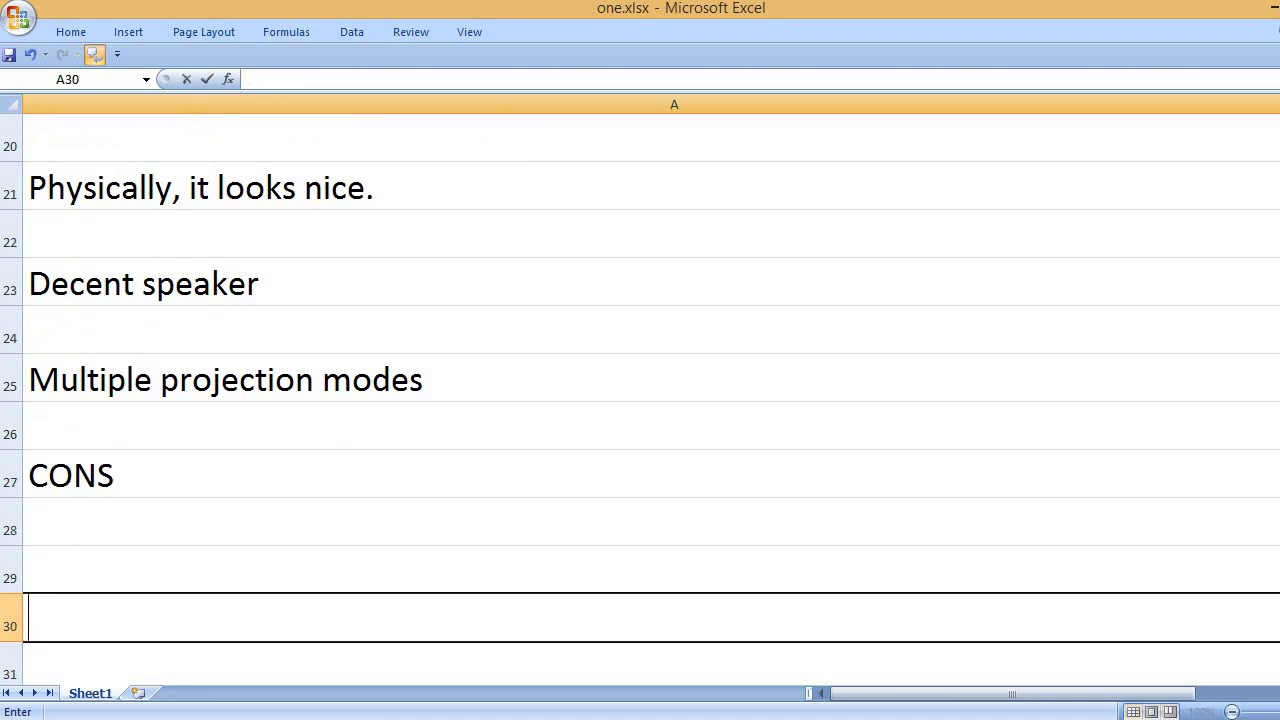
pyautogui.press('Up')
pyautogui.press('Up')
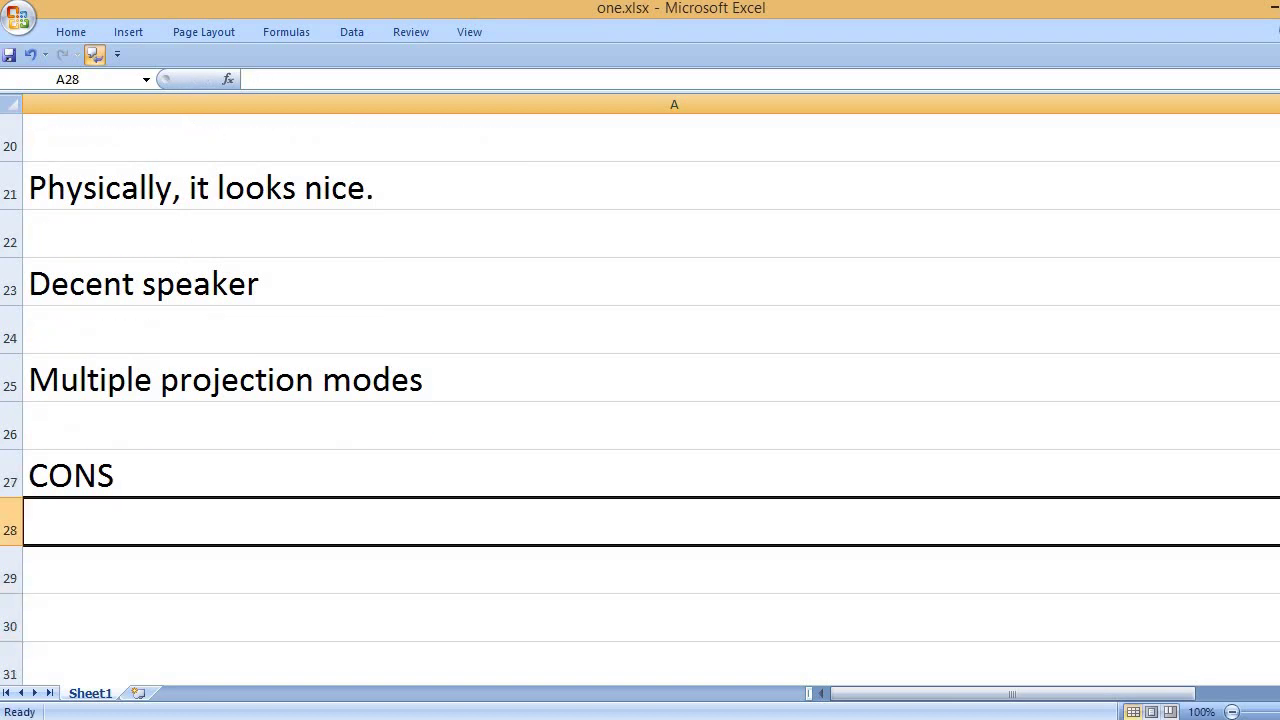
pyautogui.click(300, 570)
pyautogui.write('The p')
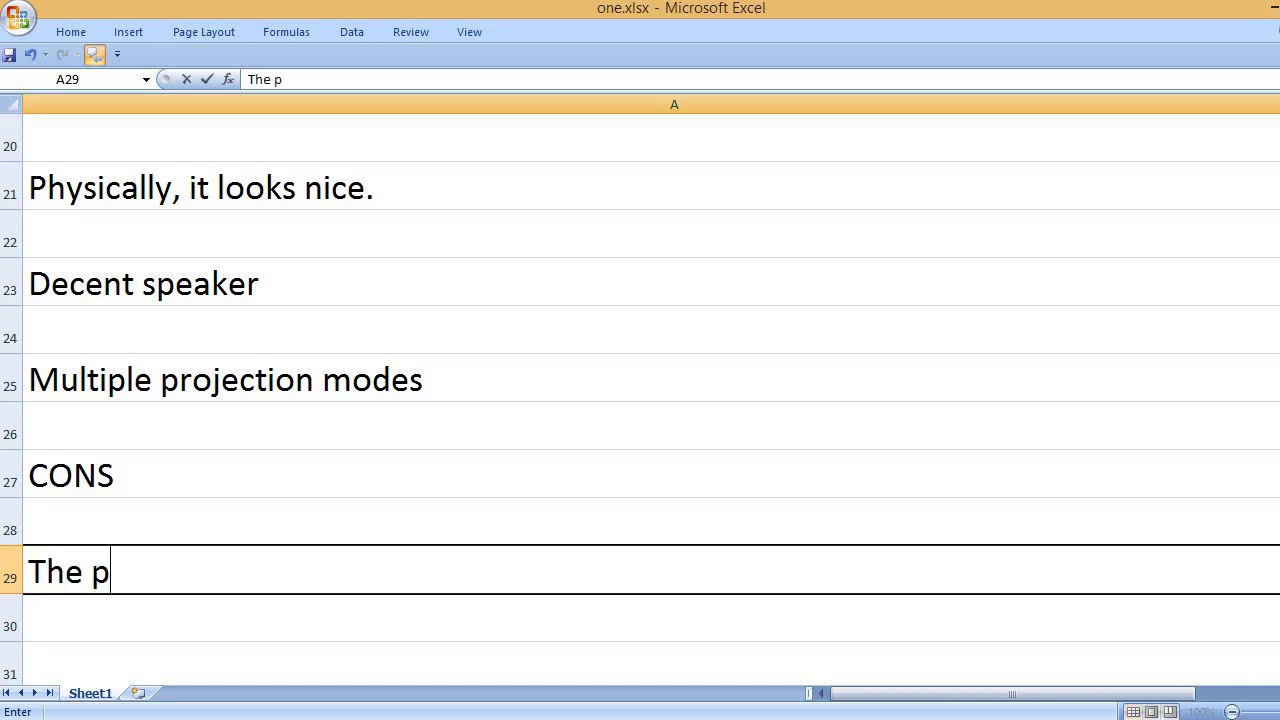
pyautogui.write('rojector ')
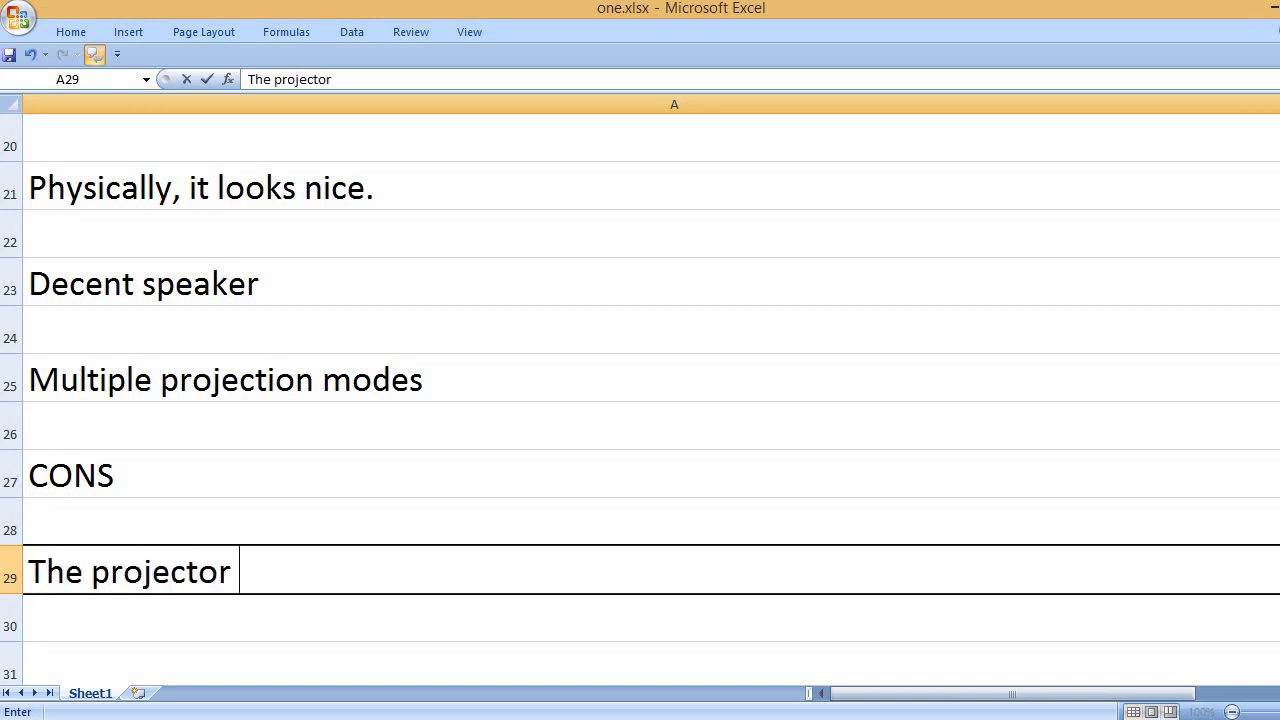
pyautogui.write('fan is a bit l')
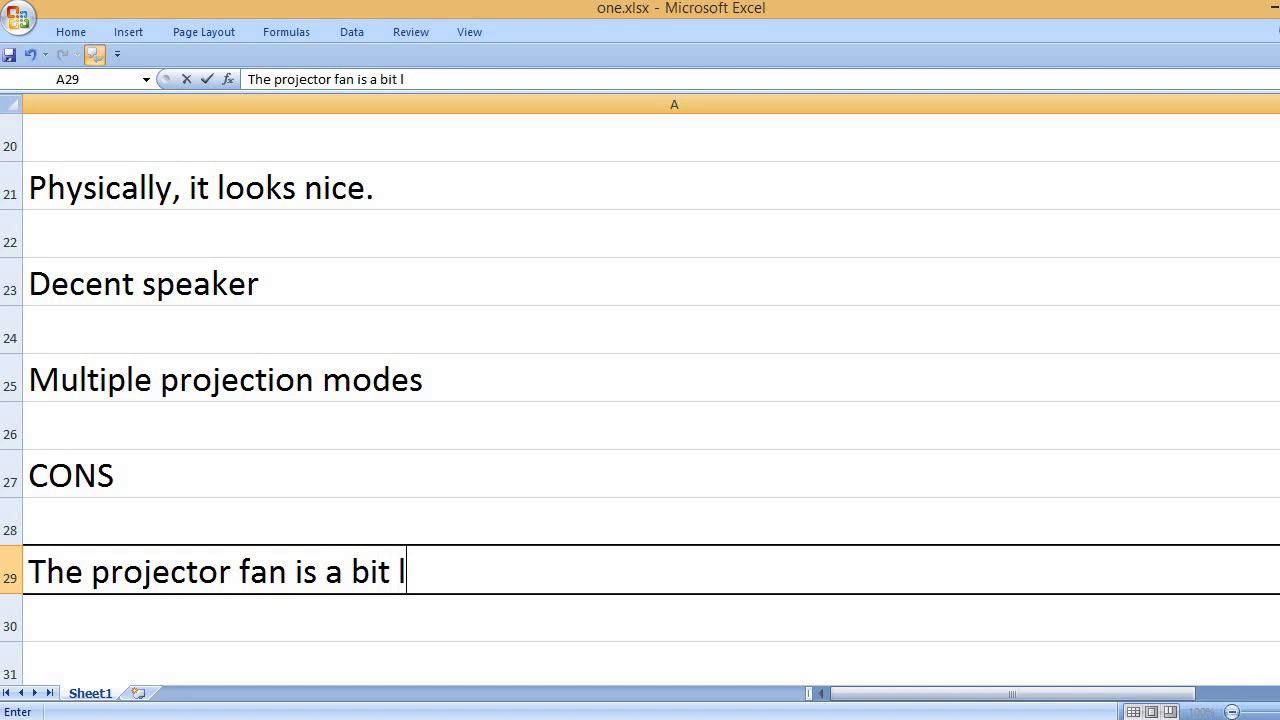
pyautogui.write('oud')
pyautogui.press('Return')
pyautogui.press('Return')
pyautogui.write('Basic U')
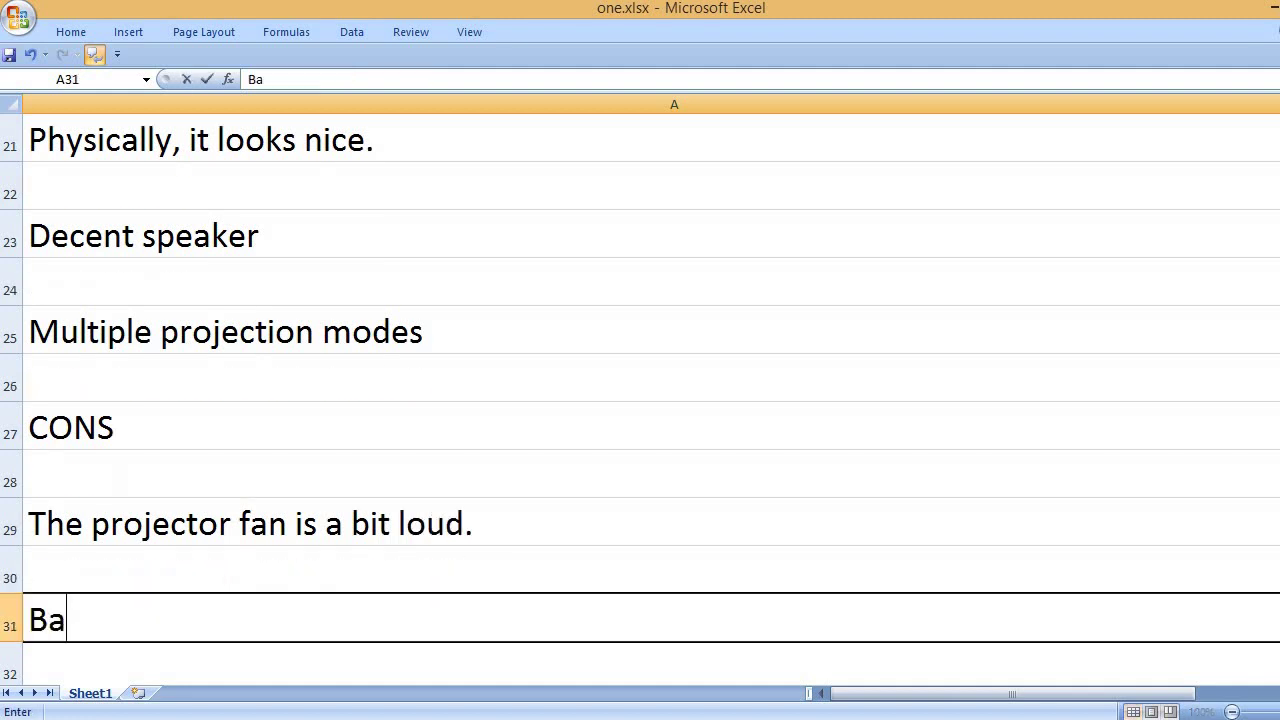
pyautogui.press('Return')
pyautogui.press('Return')
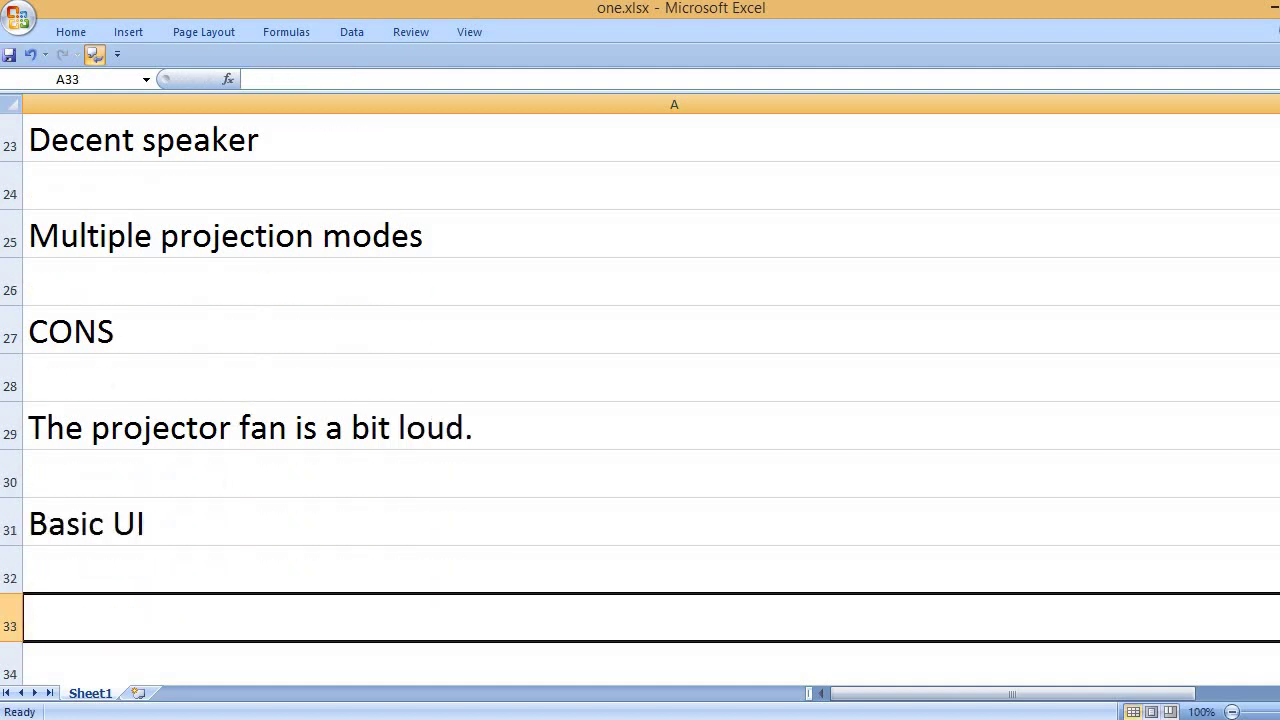
# - Enter the KEY FEATURES heading, then '1080p native resolution' and '4k supported resolution' below
pyautogui.write('KEY FEATURES')
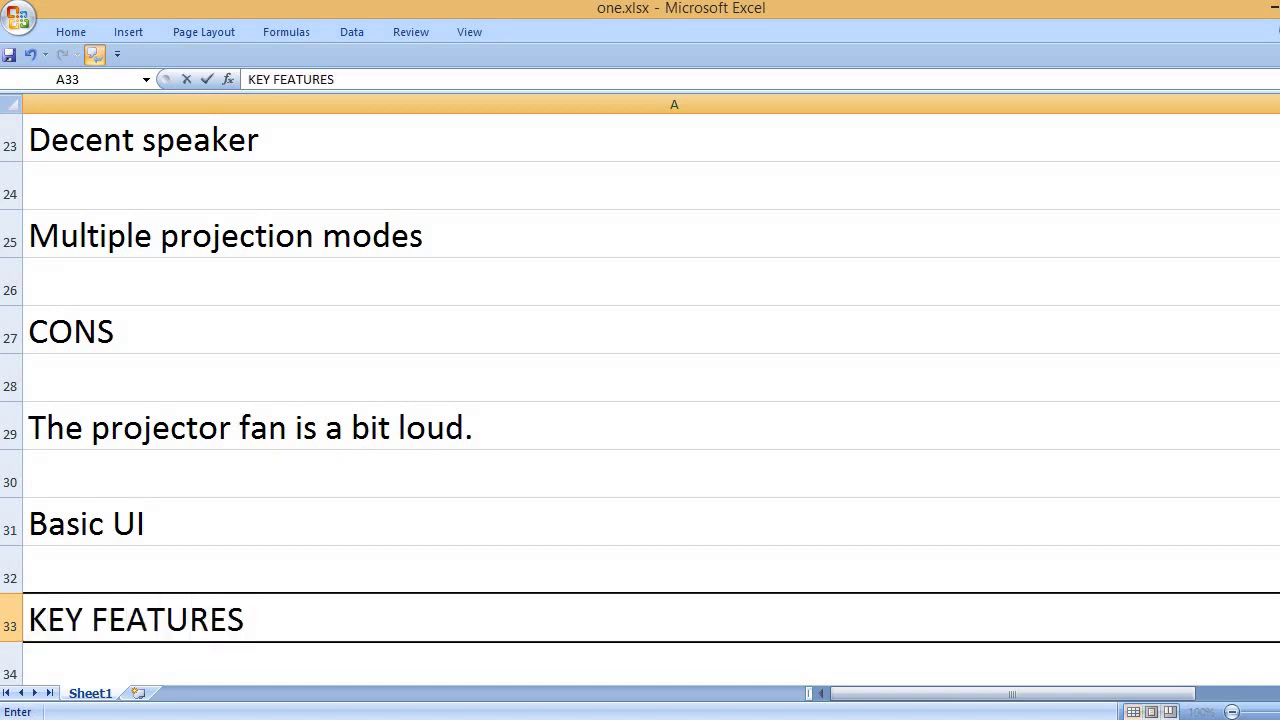
pyautogui.press('Return')
pyautogui.press('Return')
pyautogui.write('10')
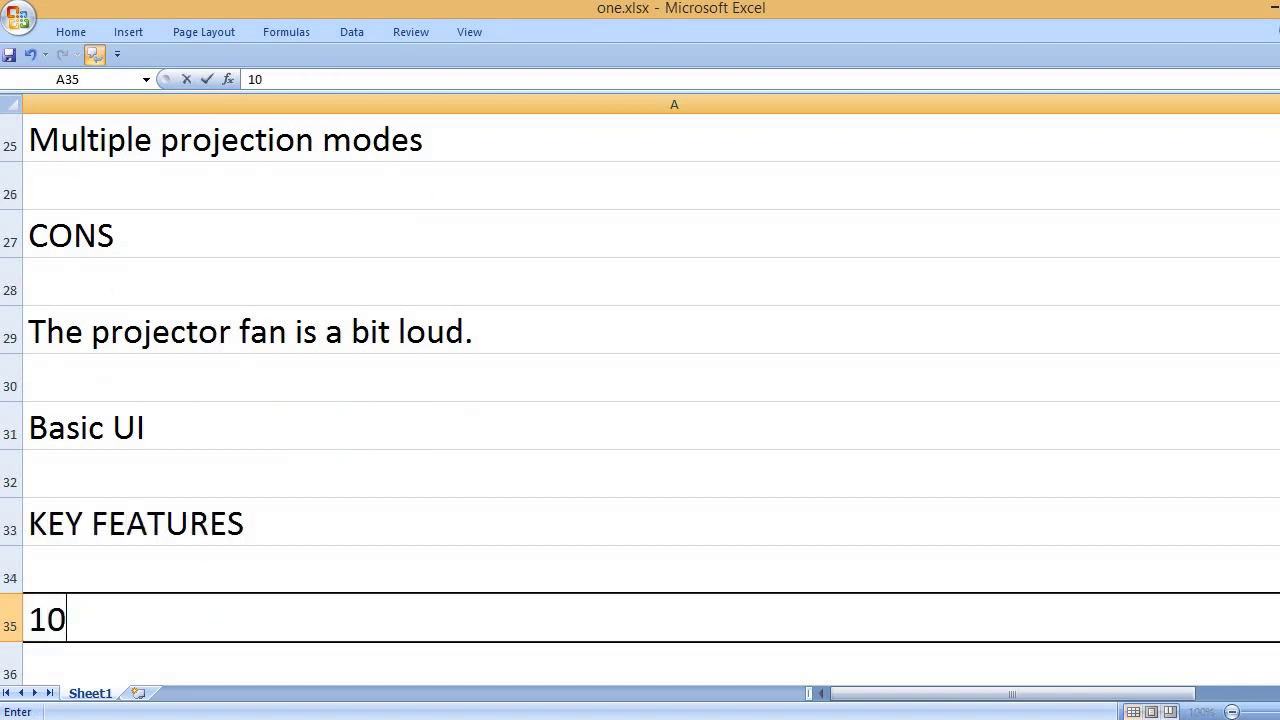
pyautogui.write('80p')
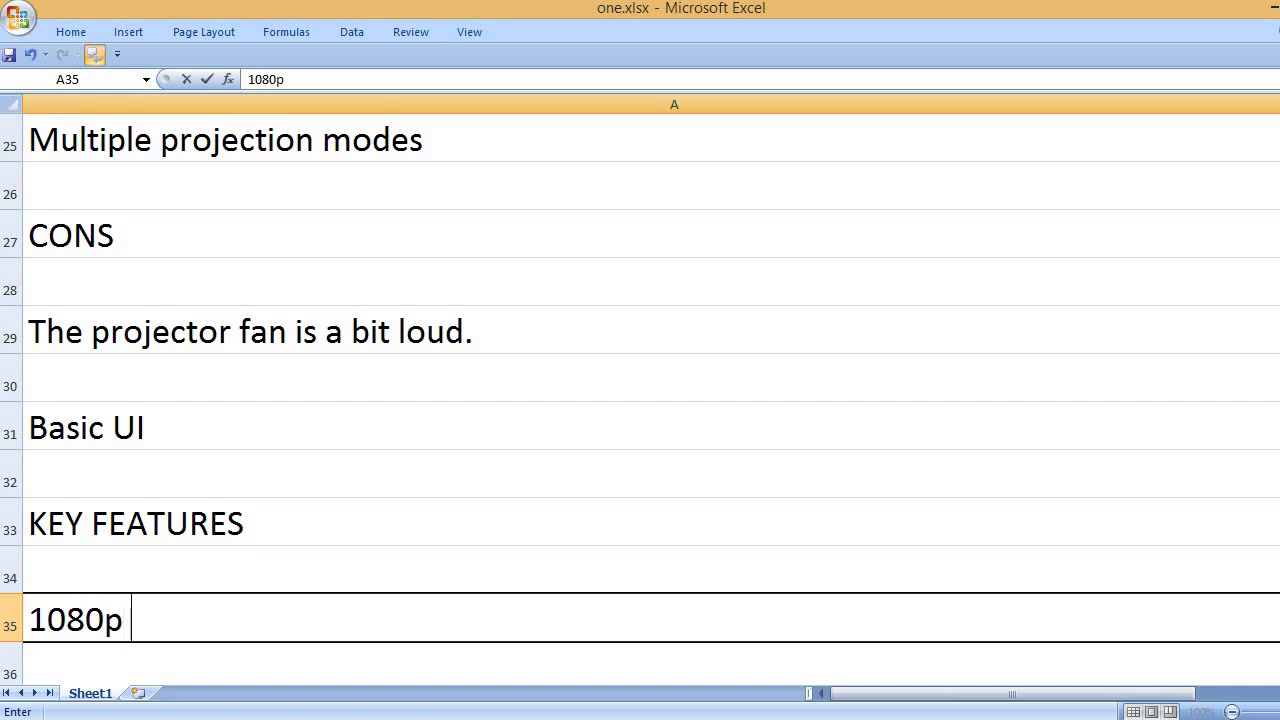
pyautogui.write(' native reso')
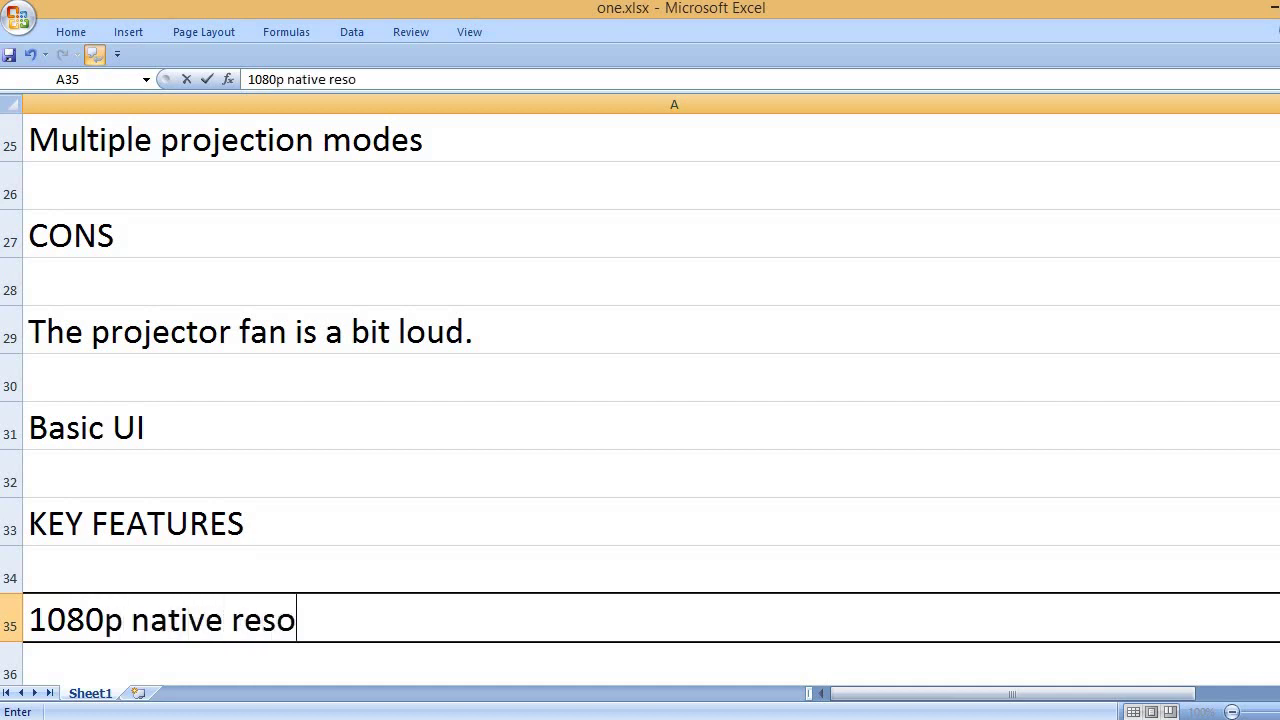
pyautogui.write('lution')
pyautogui.press('Return')
pyautogui.press('Return')
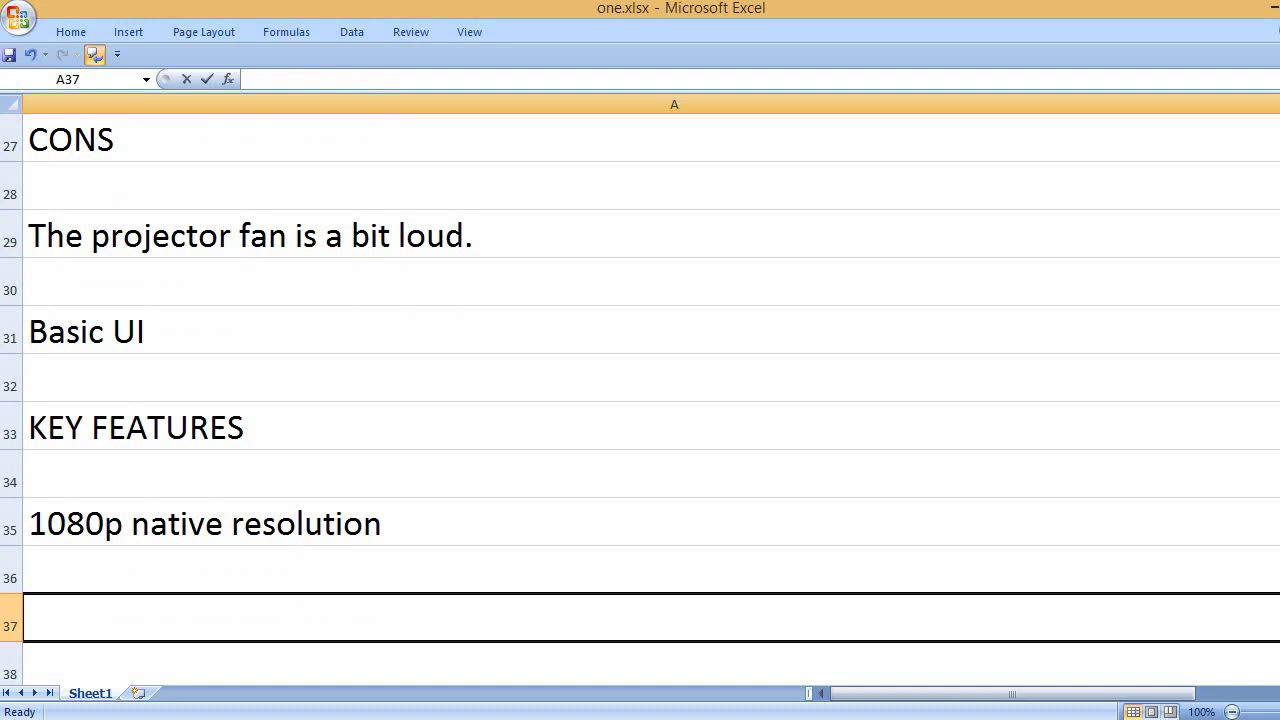
pyautogui.write('4k suppor')
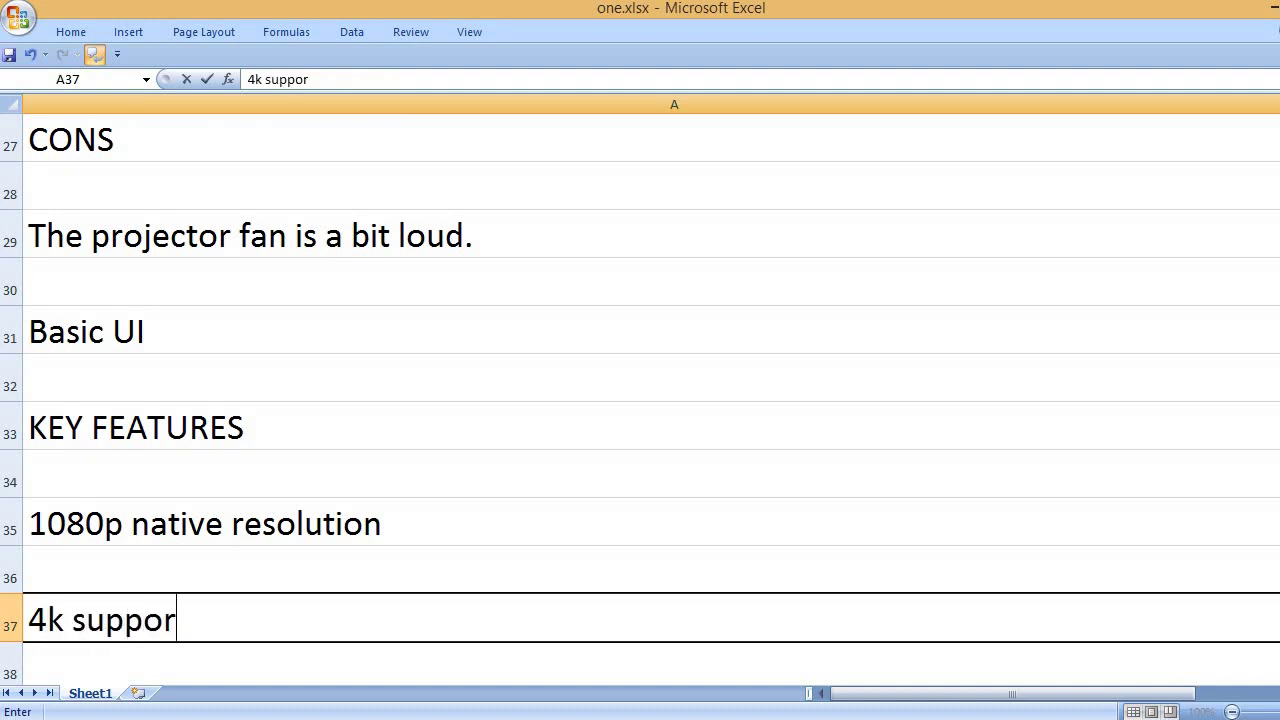
pyautogui.write('ted resolu')
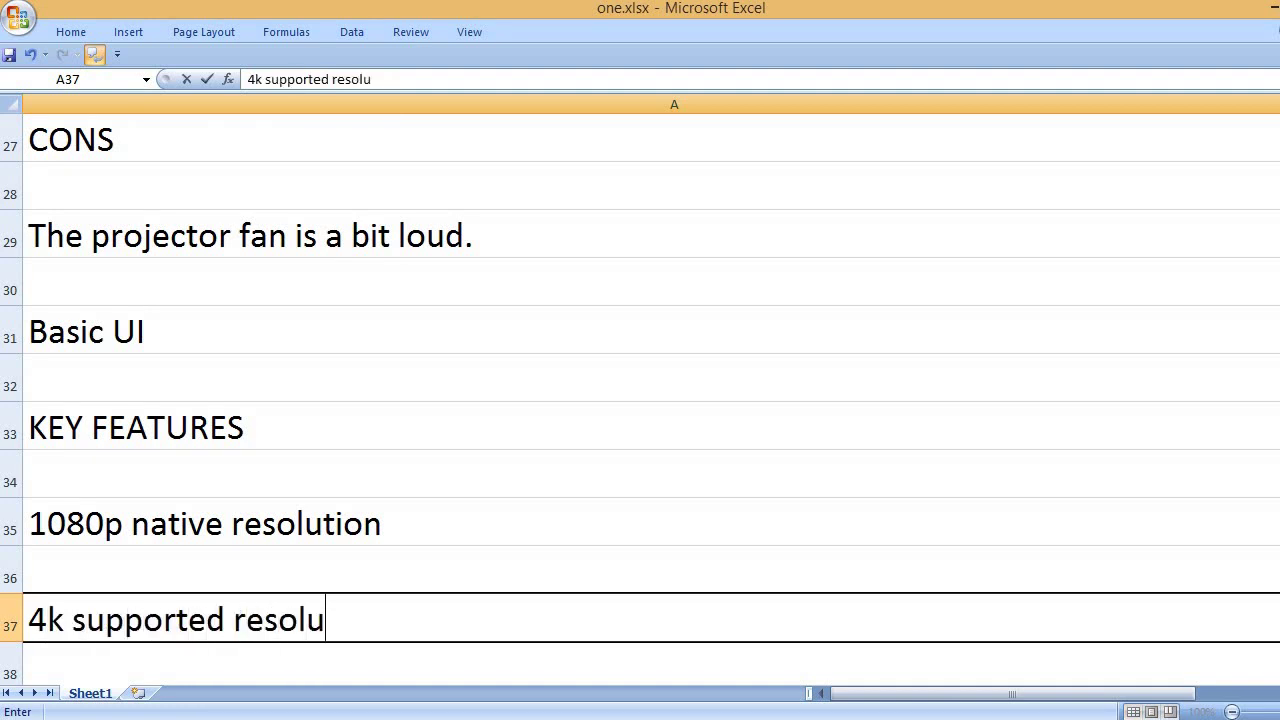
pyautogui.write('tion')
pyautogui.press('Return')
pyautogui.press('Return')
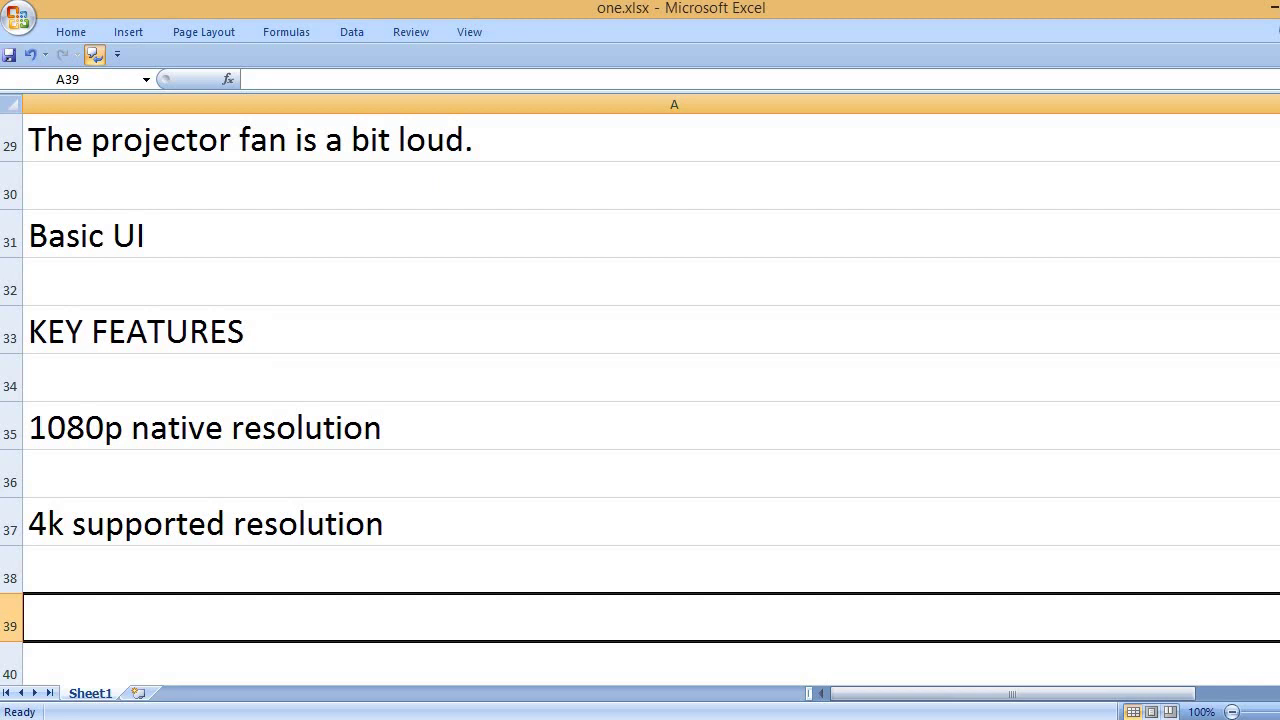
# - Add 'LCD display technology' and type '300 ANSI lumens brightness' into A41
pyautogui.write('LCd')
pyautogui.press('BackSpace')
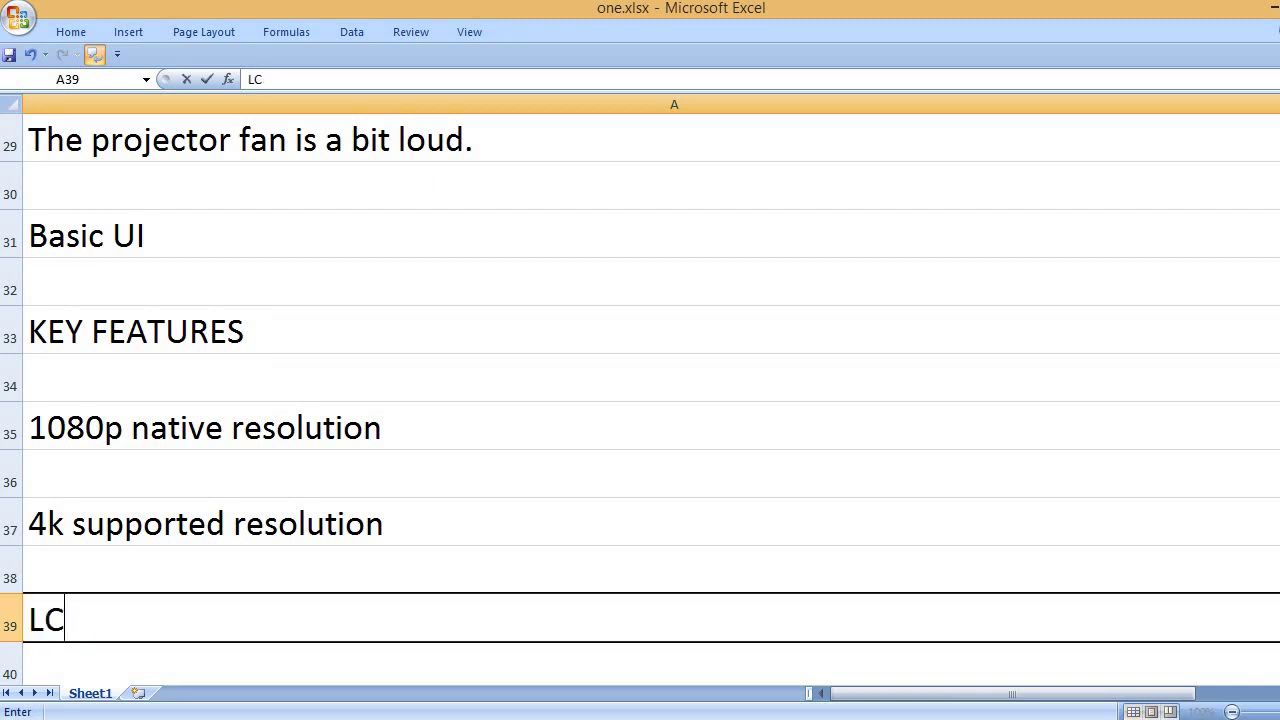
pyautogui.write('D display te')
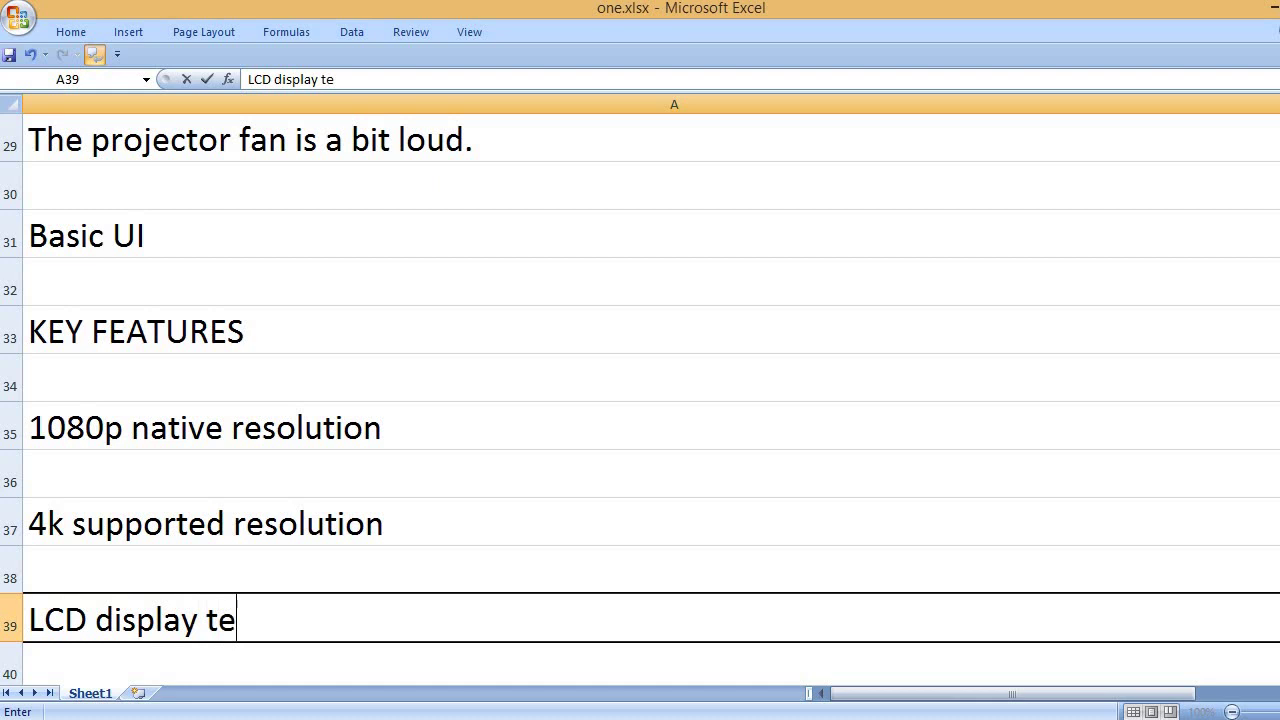
pyautogui.write('chnology')
pyautogui.press('Return')
pyautogui.press('Return')
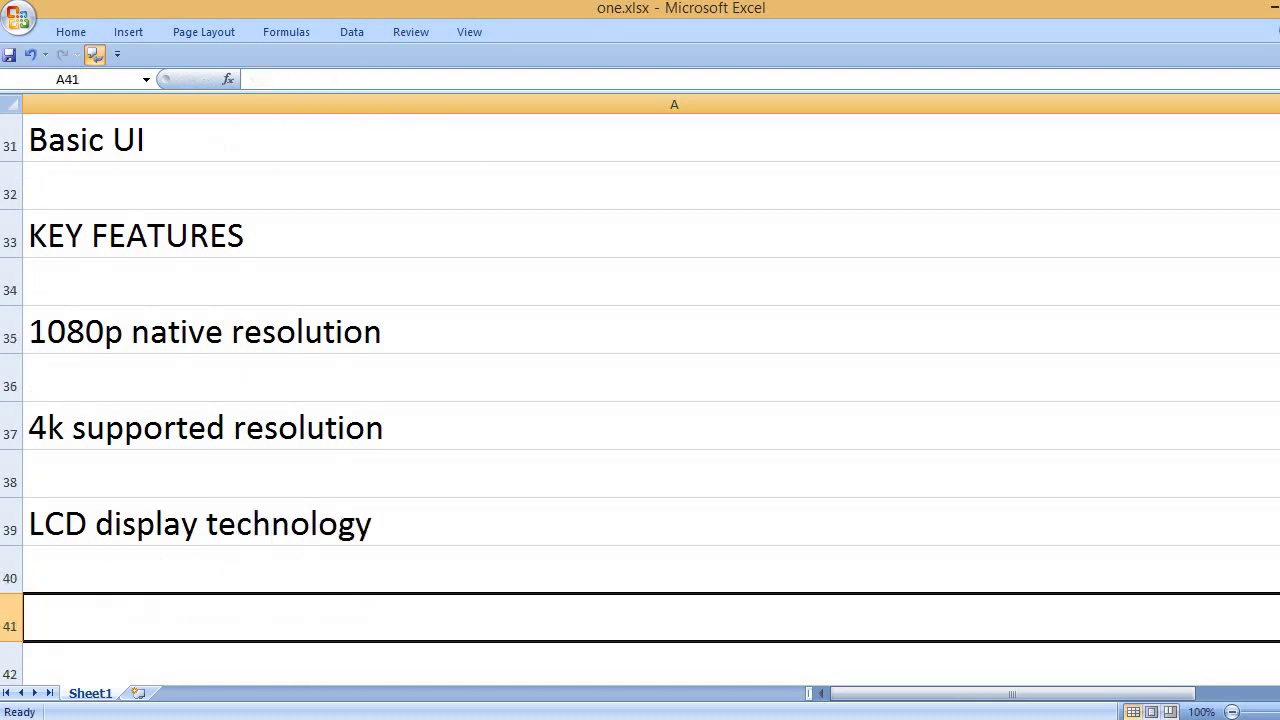
pyautogui.write('300')
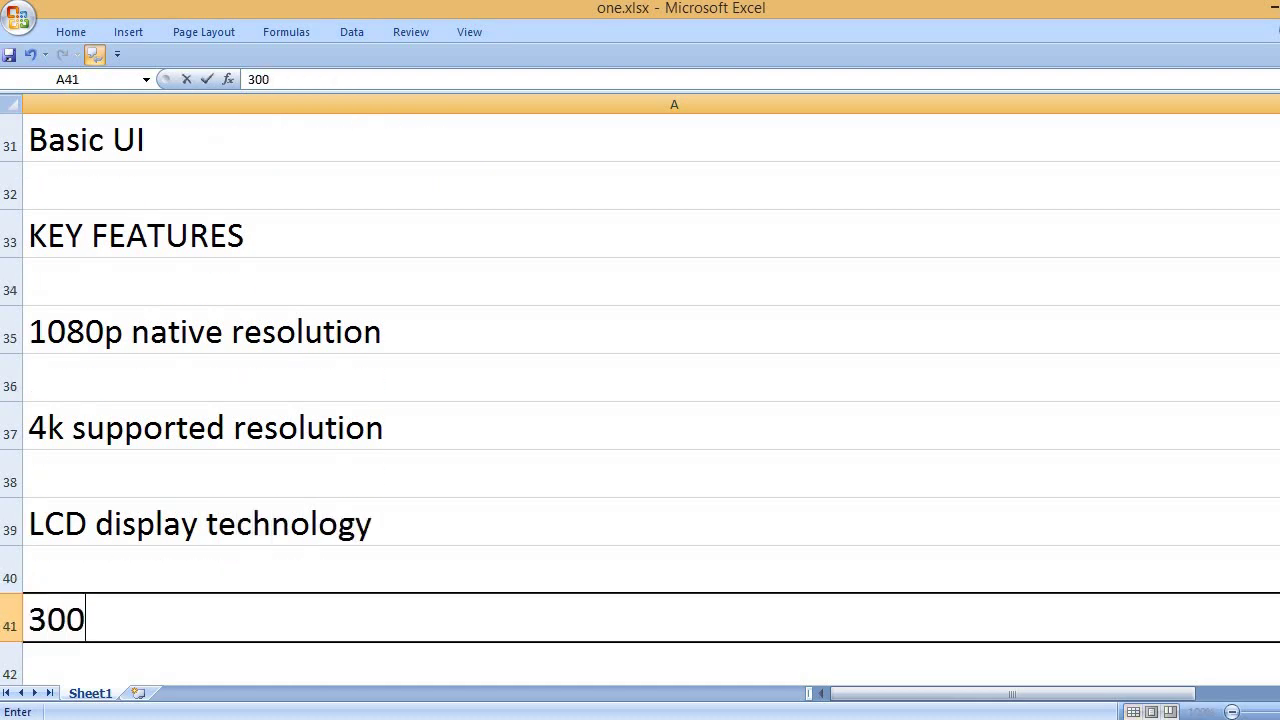
pyautogui.write(' ANSI ')
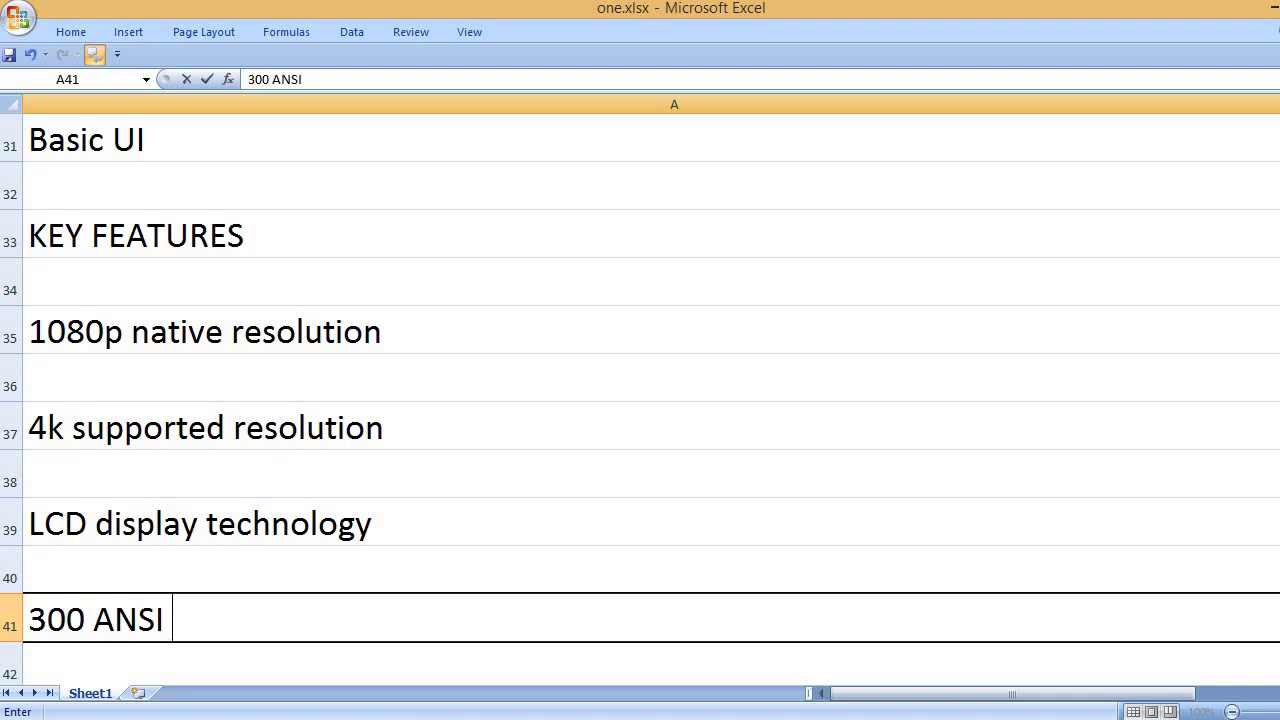
pyautogui.write('lumens b')
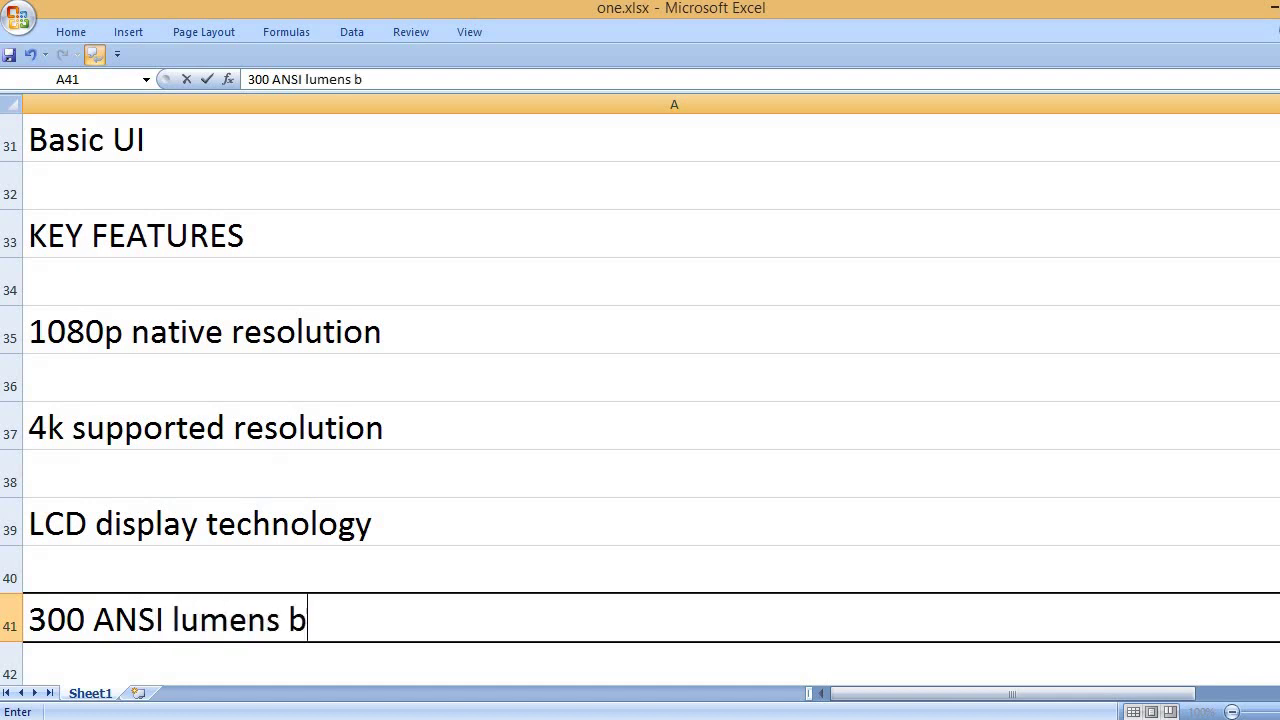
pyautogui.write('rightness')
# - Add features '45° keystone correction', '100% to 80% zoom function' and '6D - 4P keystone correction'
pyautogui.press('Return')
pyautogui.press('Return')
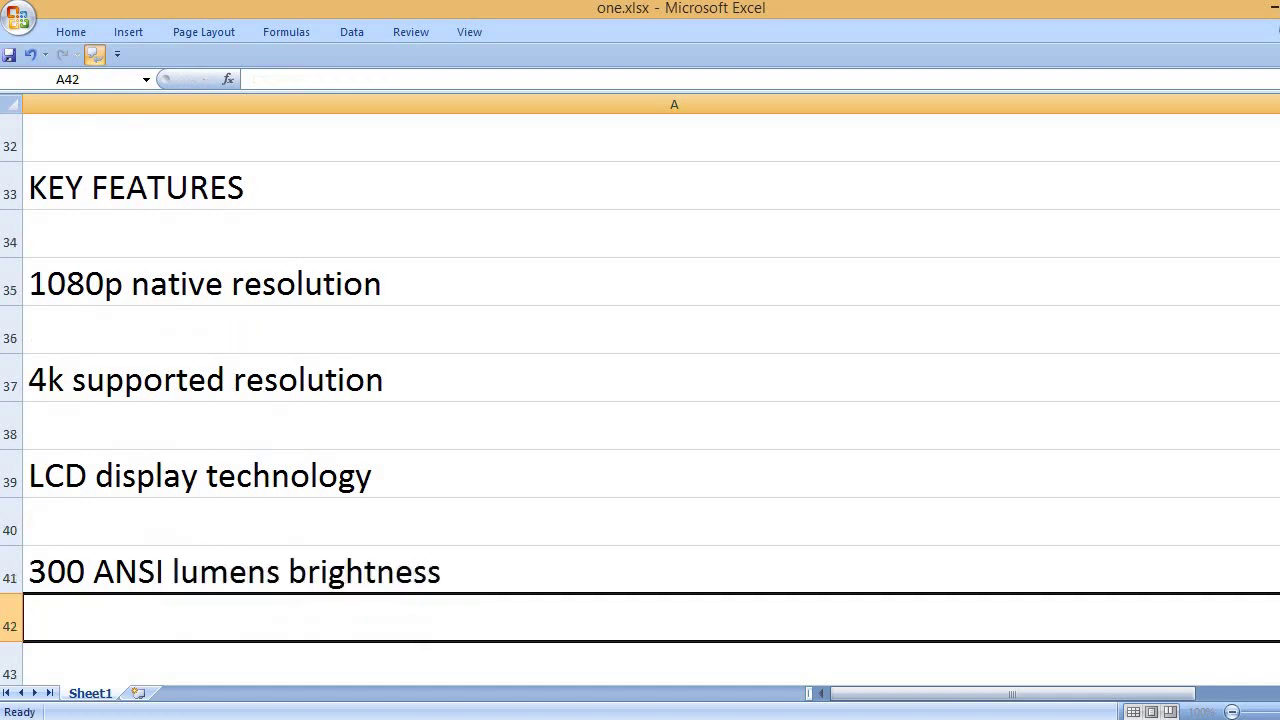
pyautogui.write('4')
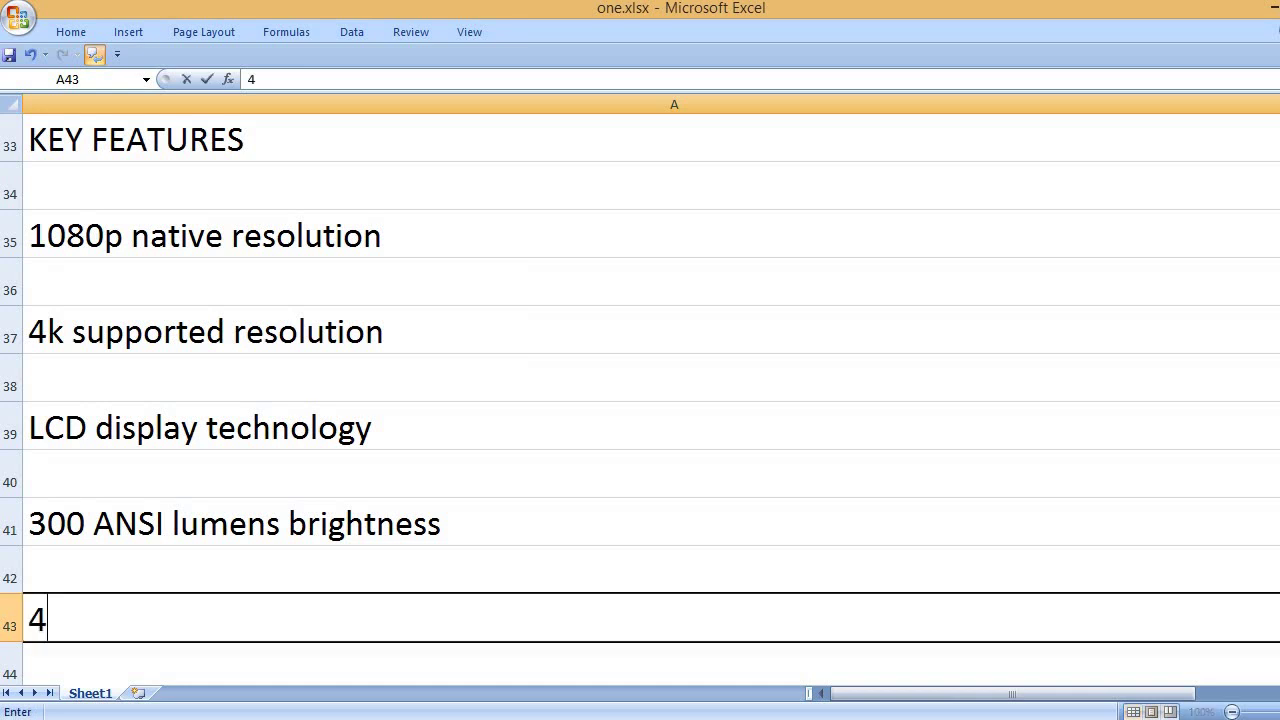
pyautogui.write('5°')
pyautogui.write(' ke')
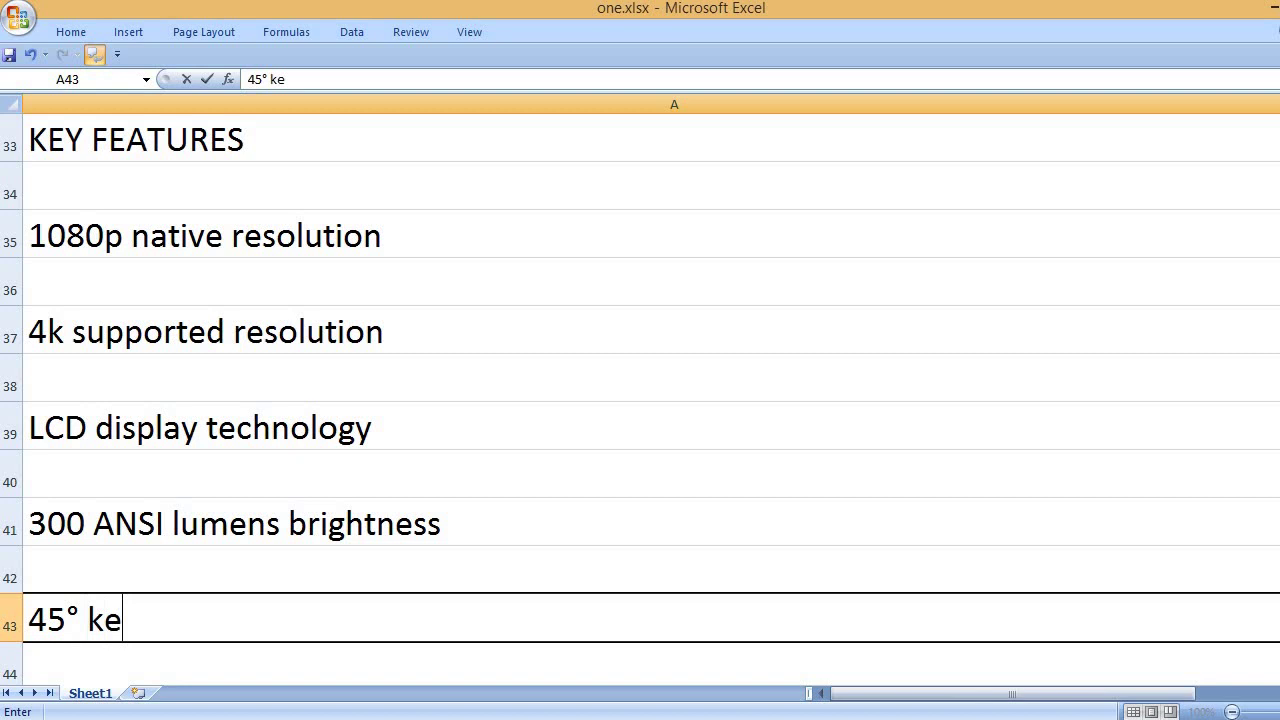
pyautogui.write('ystone correction')
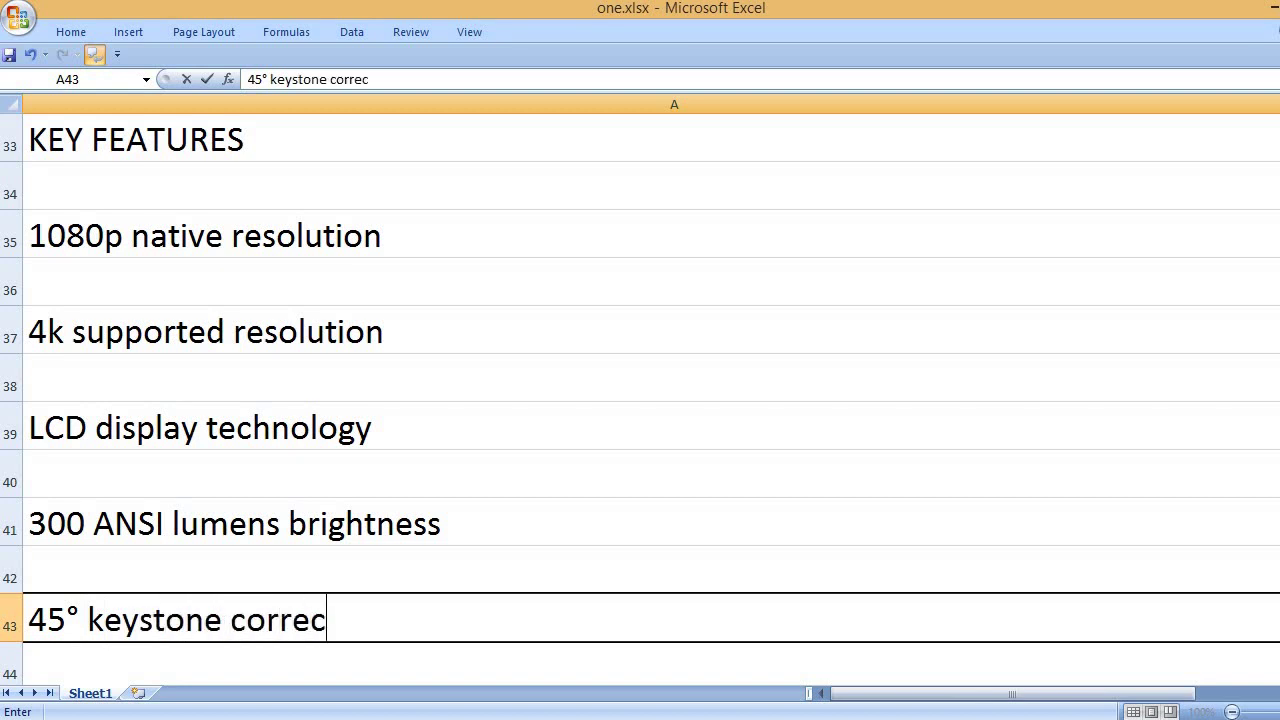
pyautogui.press('Return')
pyautogui.press('Return')
pyautogui.write('100')
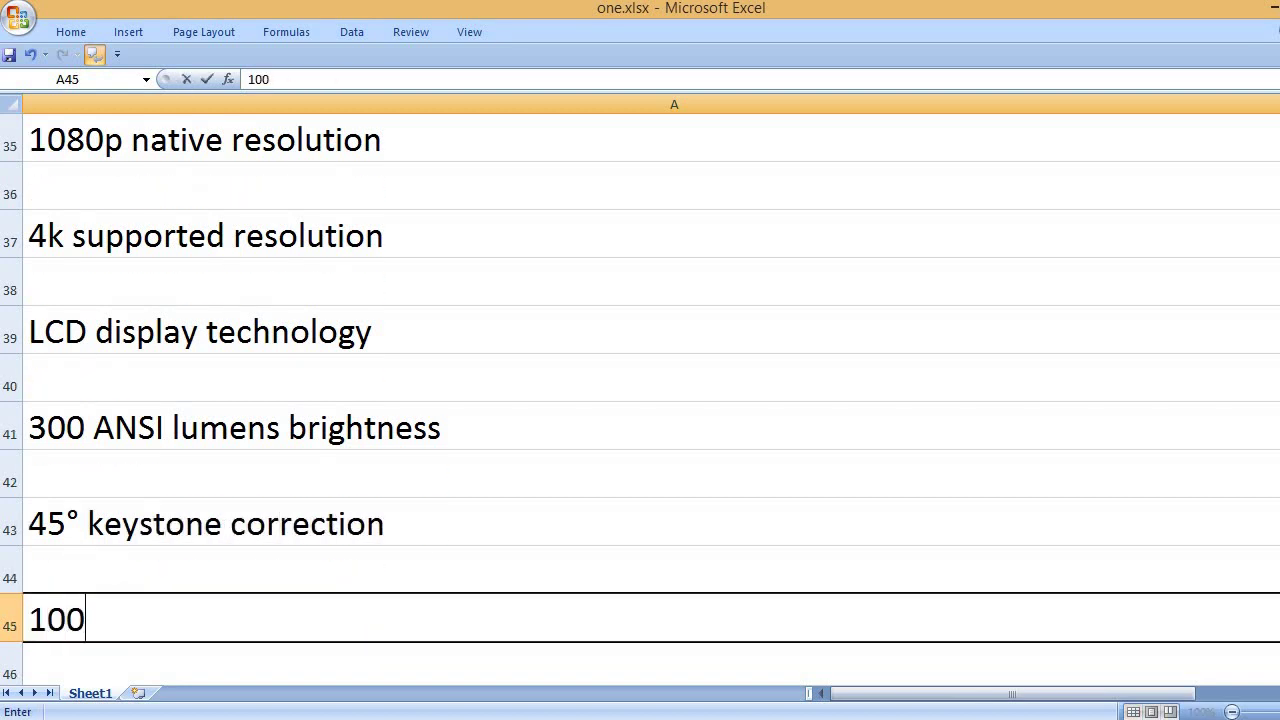
pyautogui.write('% to')
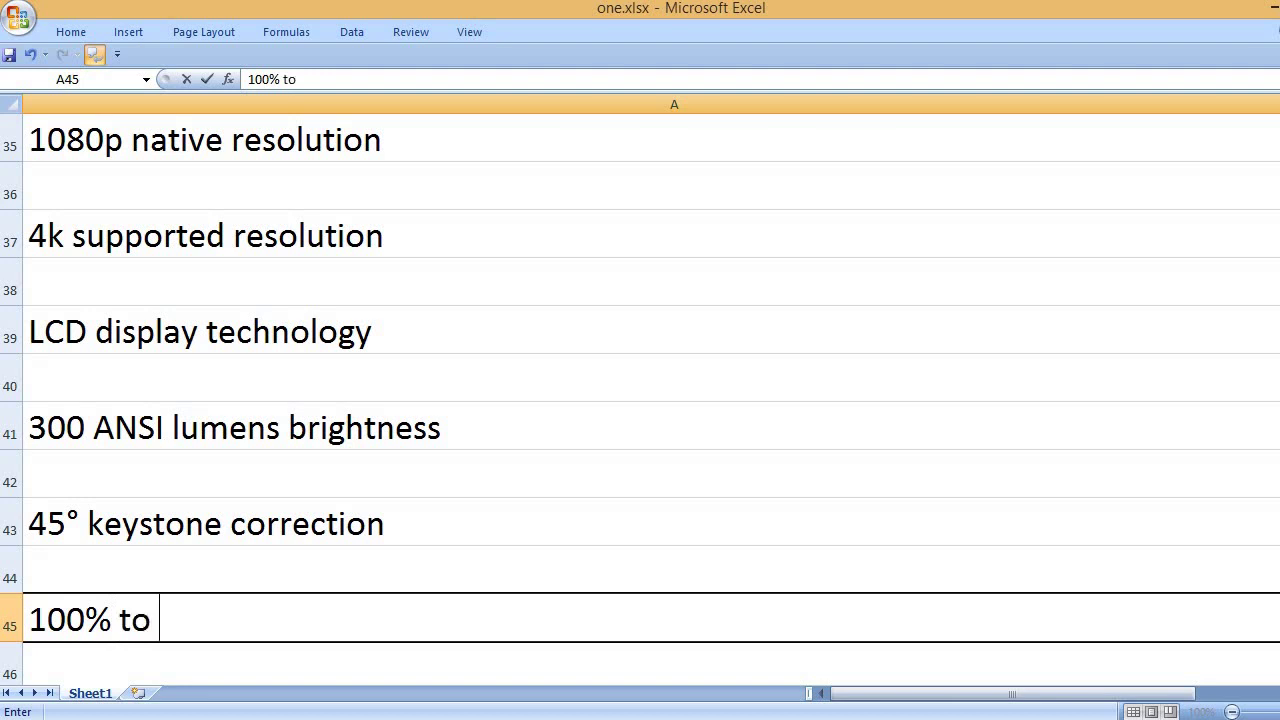
pyautogui.write(' 80')
pyautogui.write('% zoom functio')
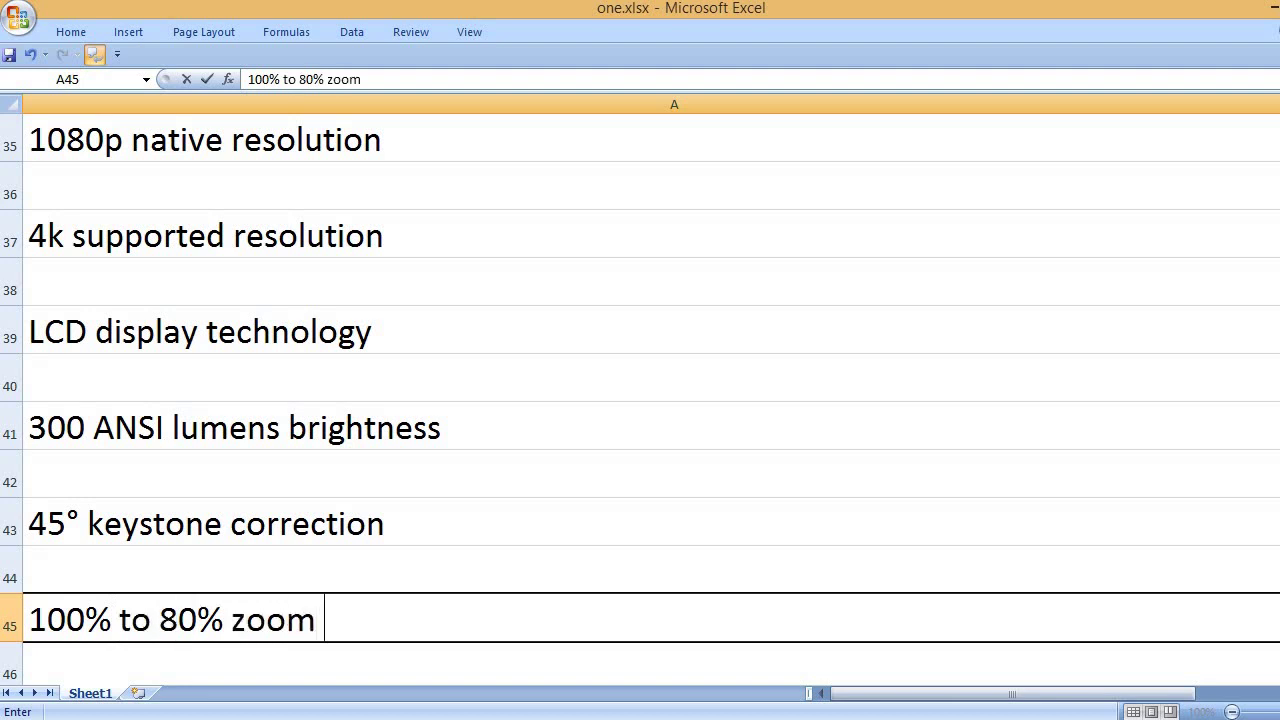
pyautogui.write('n')
pyautogui.press('Return')
pyautogui.press('Return')
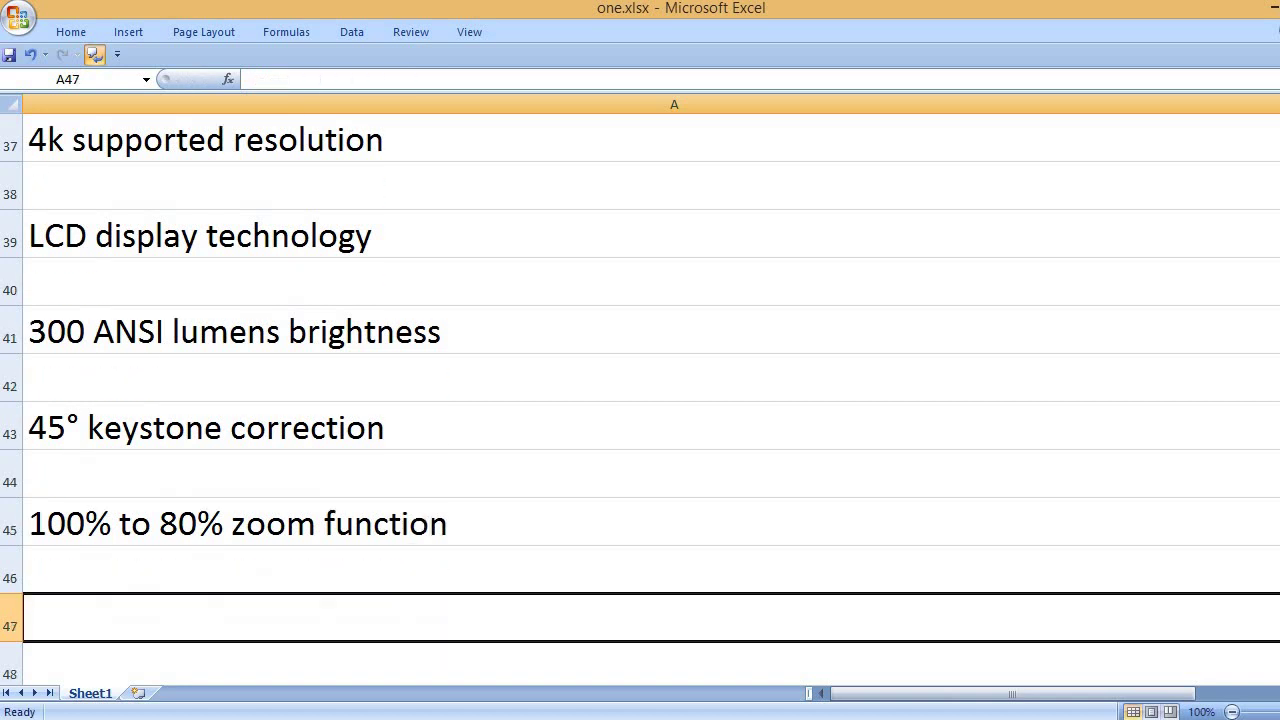
pyautogui.write('6D')
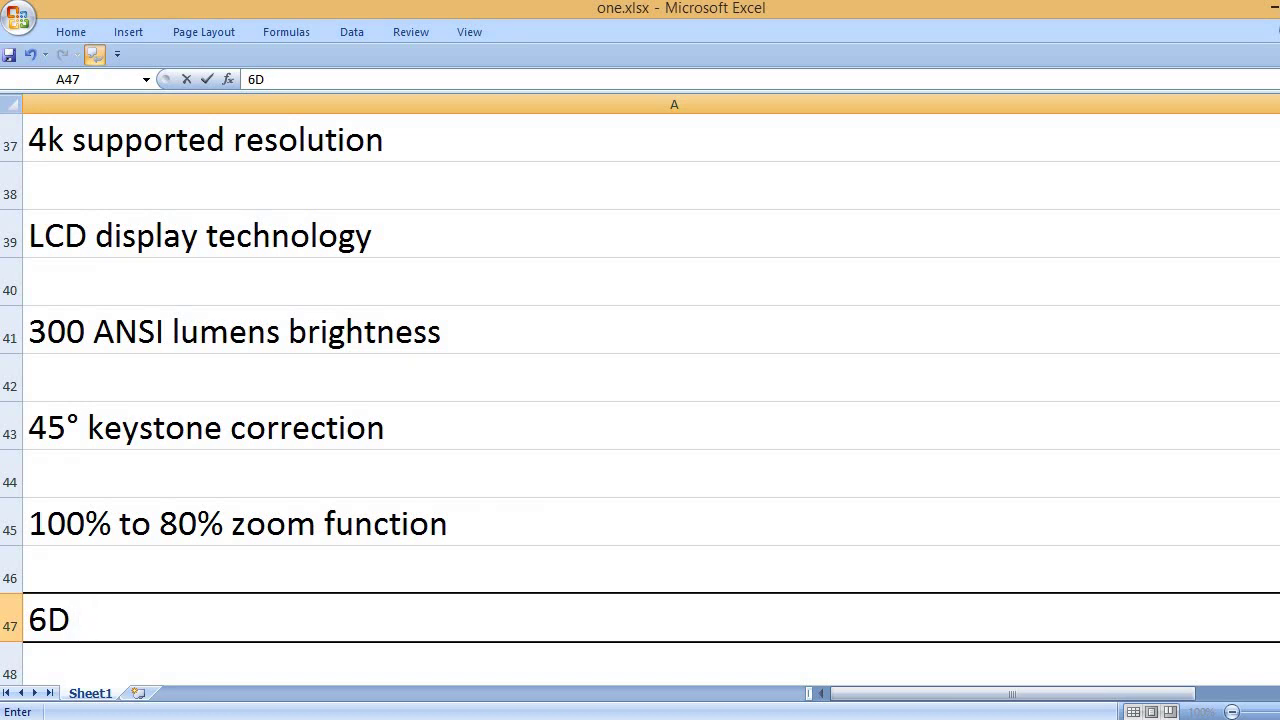
pyautogui.write('4P ')
pyautogui.write('keystone ')
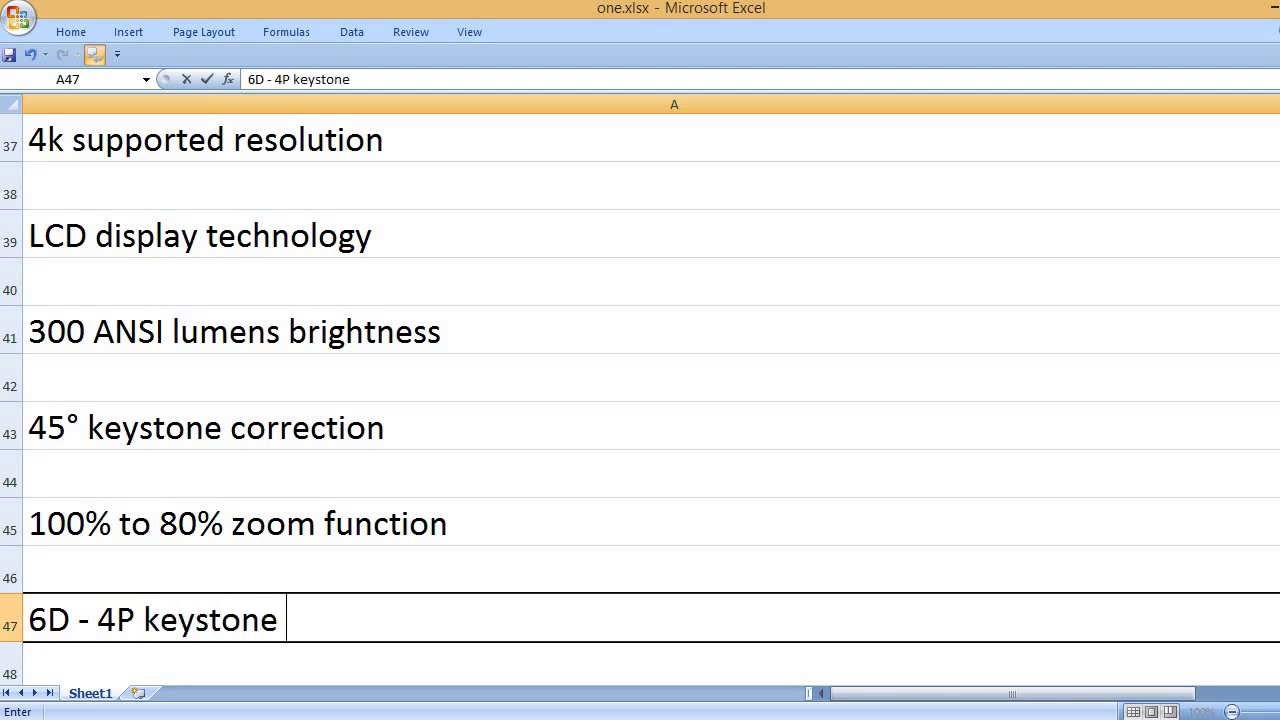
pyautogui.write('correction')
pyautogui.press('Return')
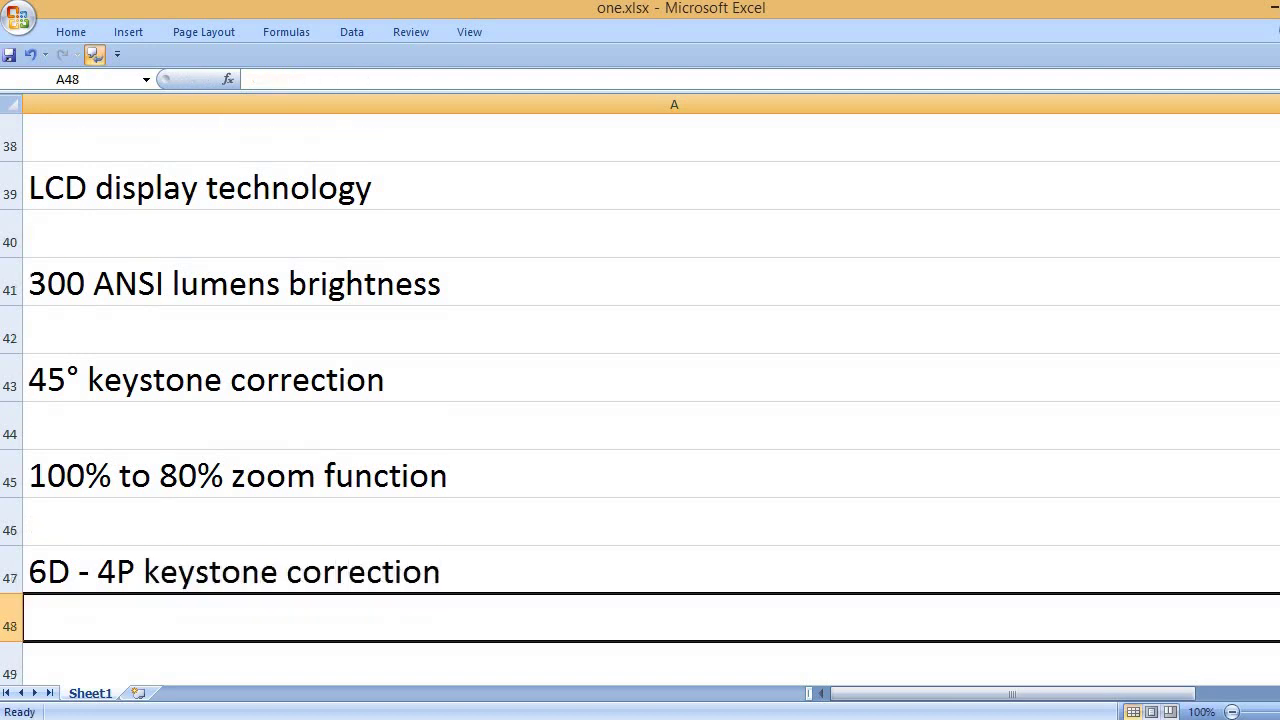
pyautogui.press('Return')
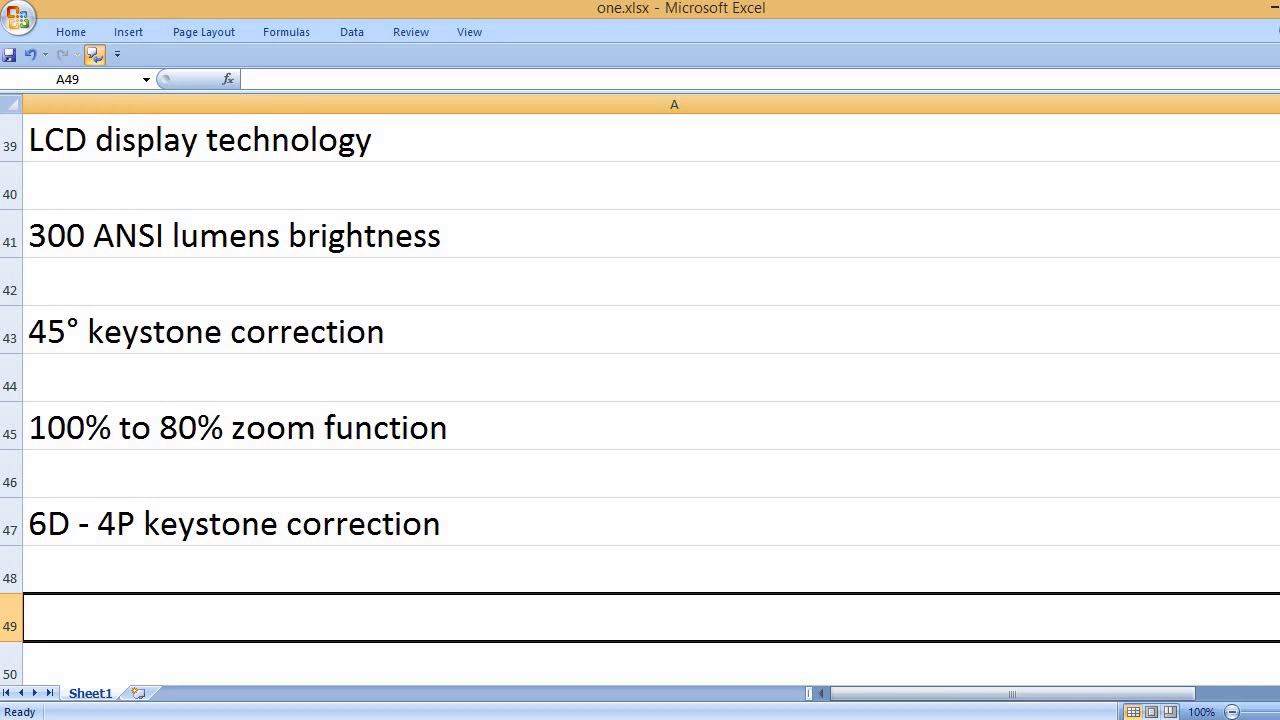
# - Add 'Auto focus option', '2.4G and 5G Wi-Fi', 'Bluetooth 5.2' and begin 'Fully sealed optical engine' in A55
pyautogui.write('Auto f')
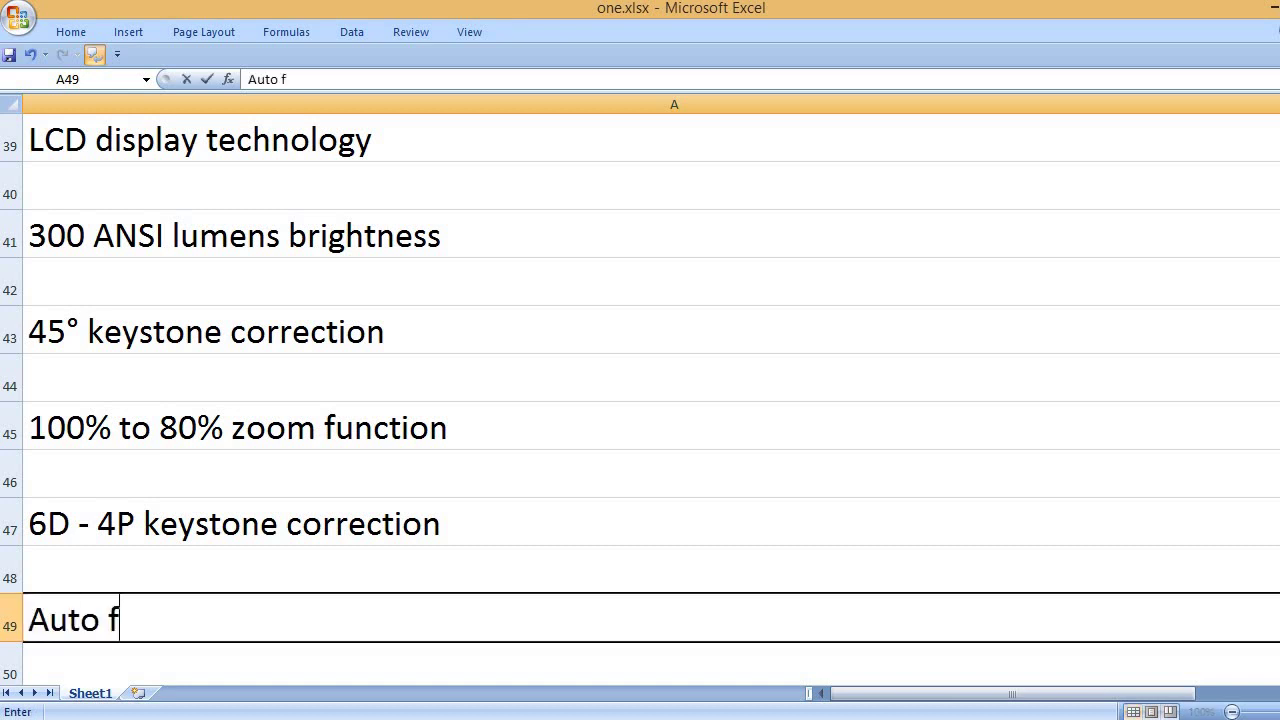
pyautogui.write('ocus option')
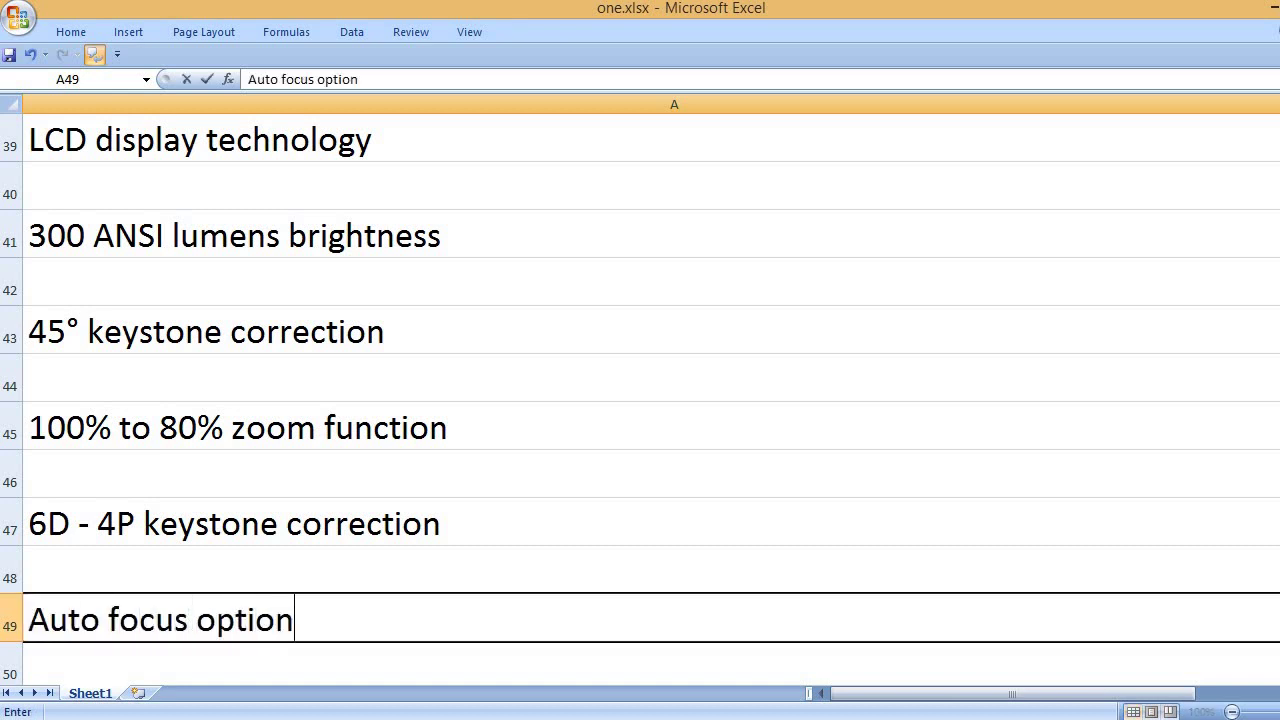
pyautogui.press('Return')
pyautogui.press('Return')
pyautogui.write('2.4')
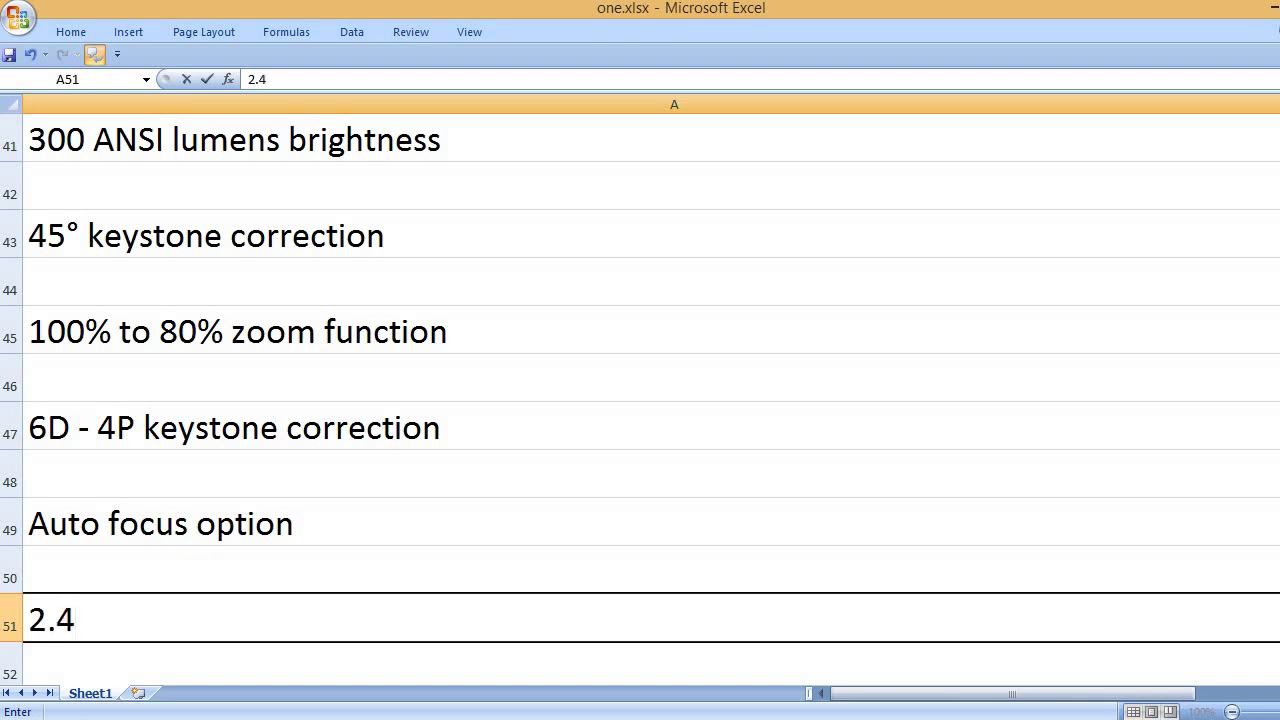
pyautogui.write('G and 5')
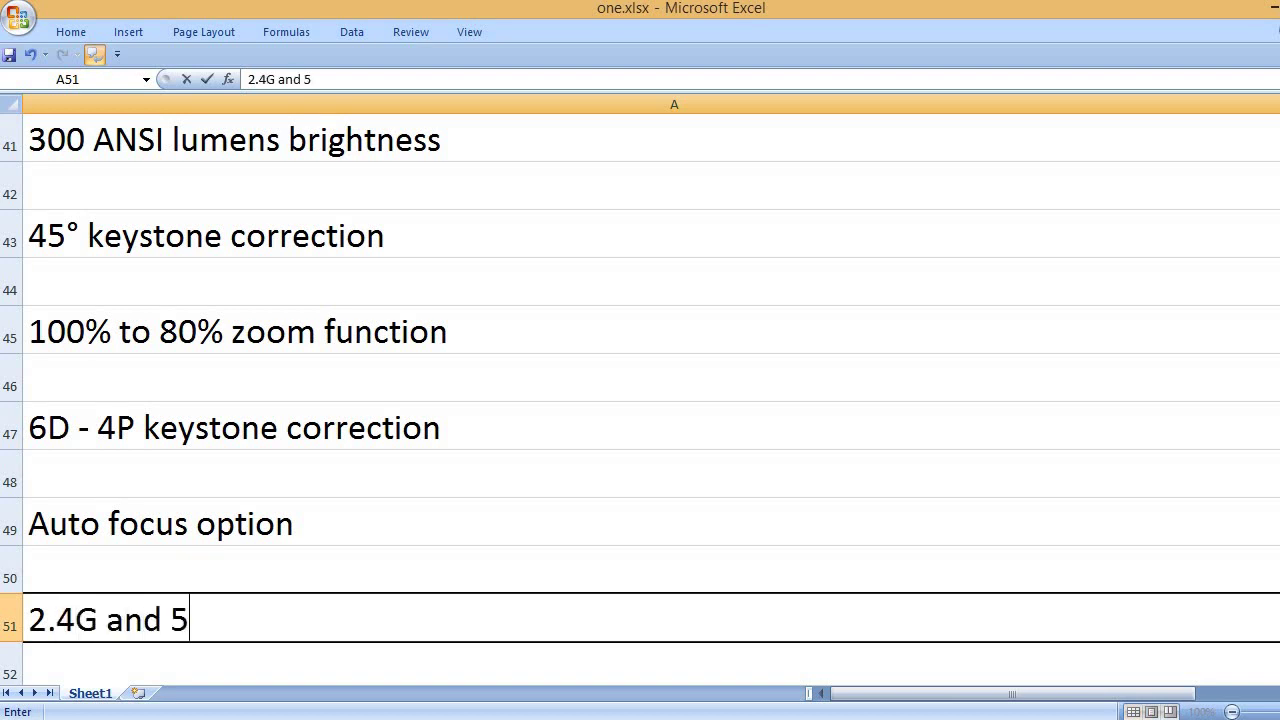
pyautogui.write('G ')
pyautogui.write('Wi')
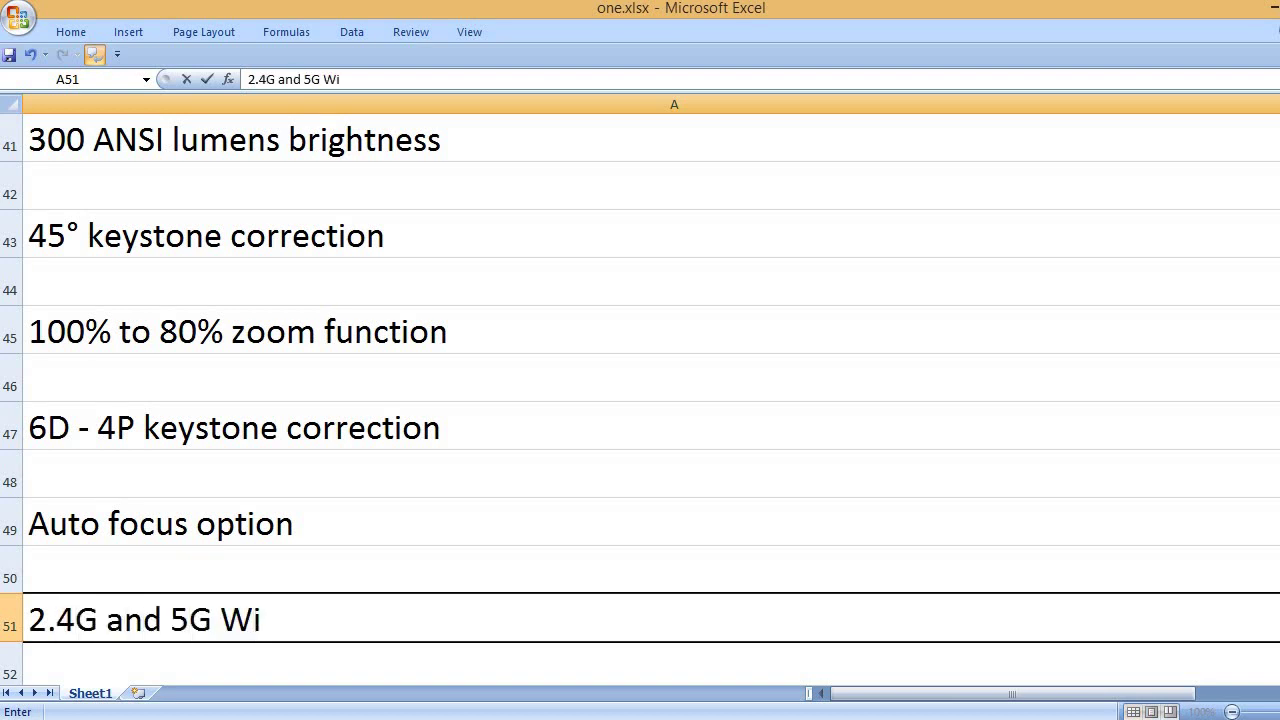
pyautogui.write('-F')
pyautogui.press('Return')
pyautogui.press('Return')
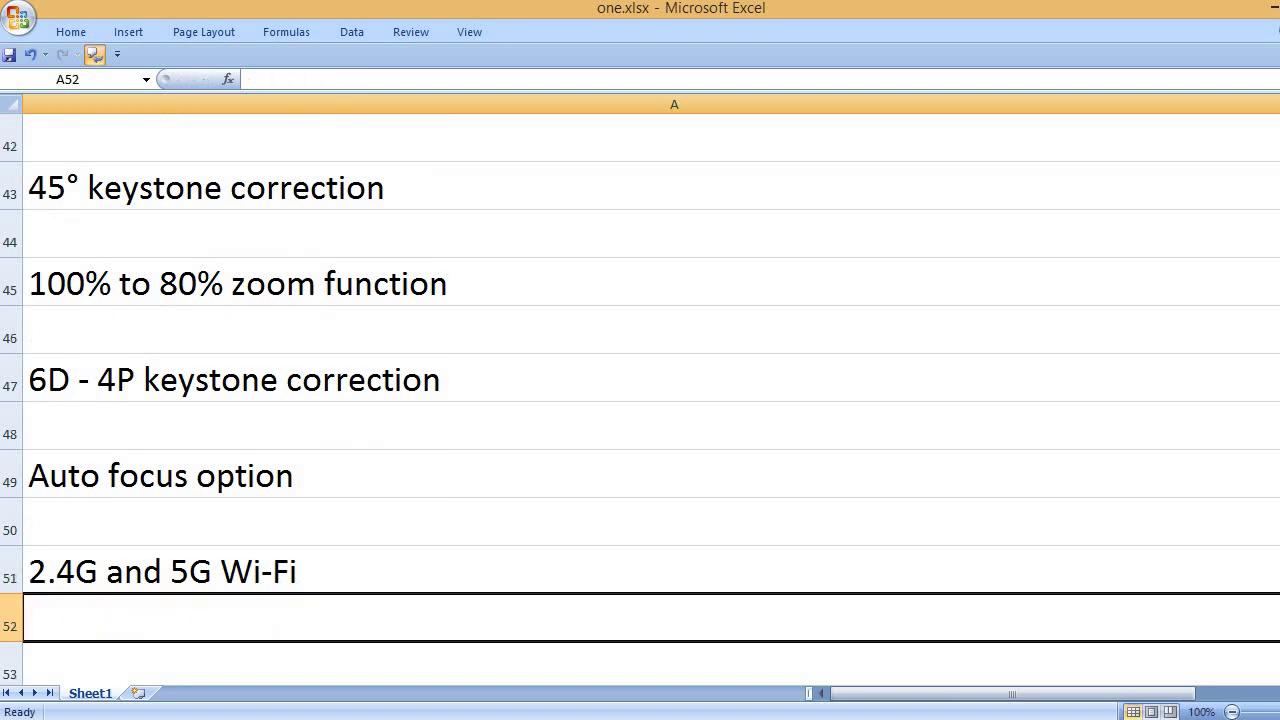
pyautogui.write('Bluetooth')
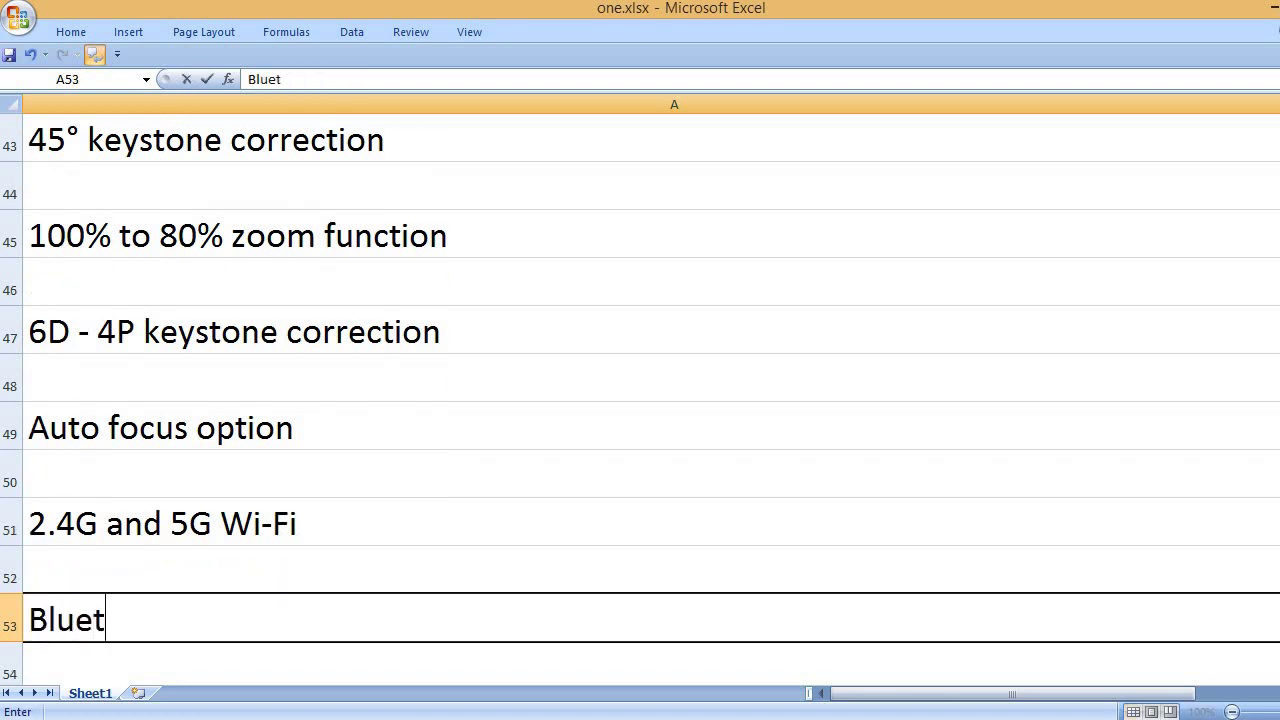
pyautogui.write(' 5.2')
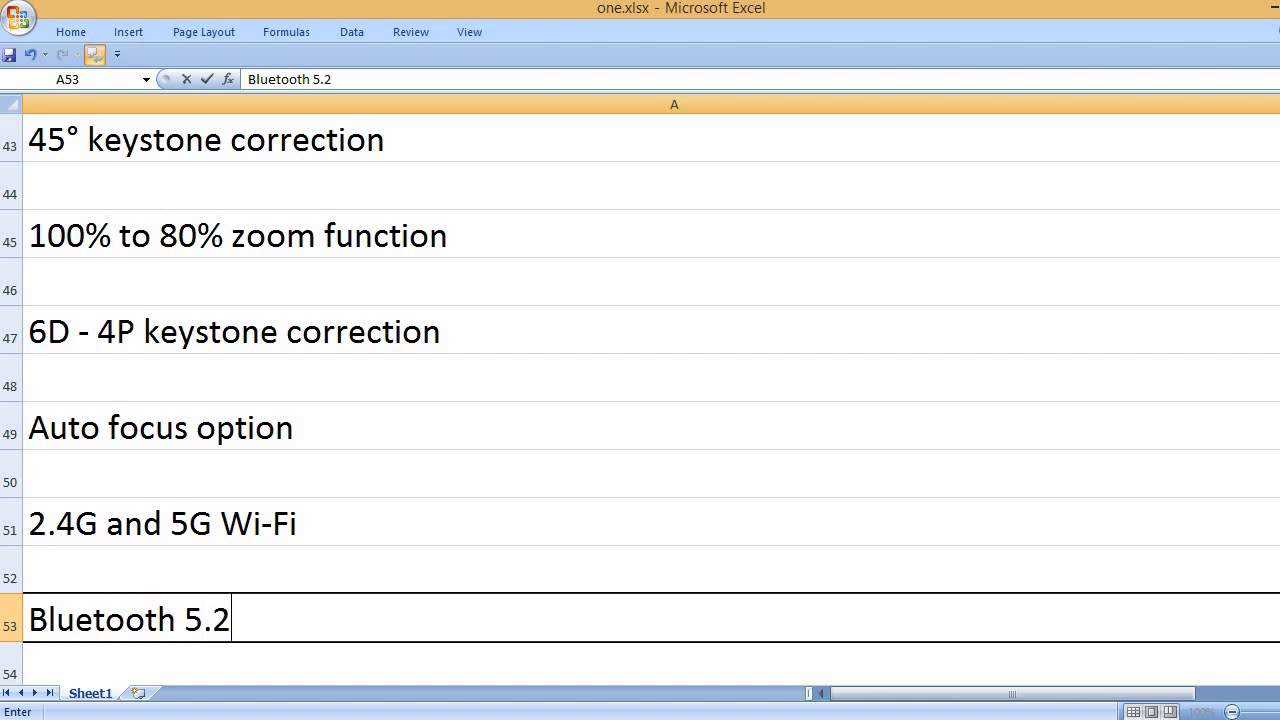
pyautogui.press('Return')
pyautogui.press('Return')
pyautogui.write('Fu')
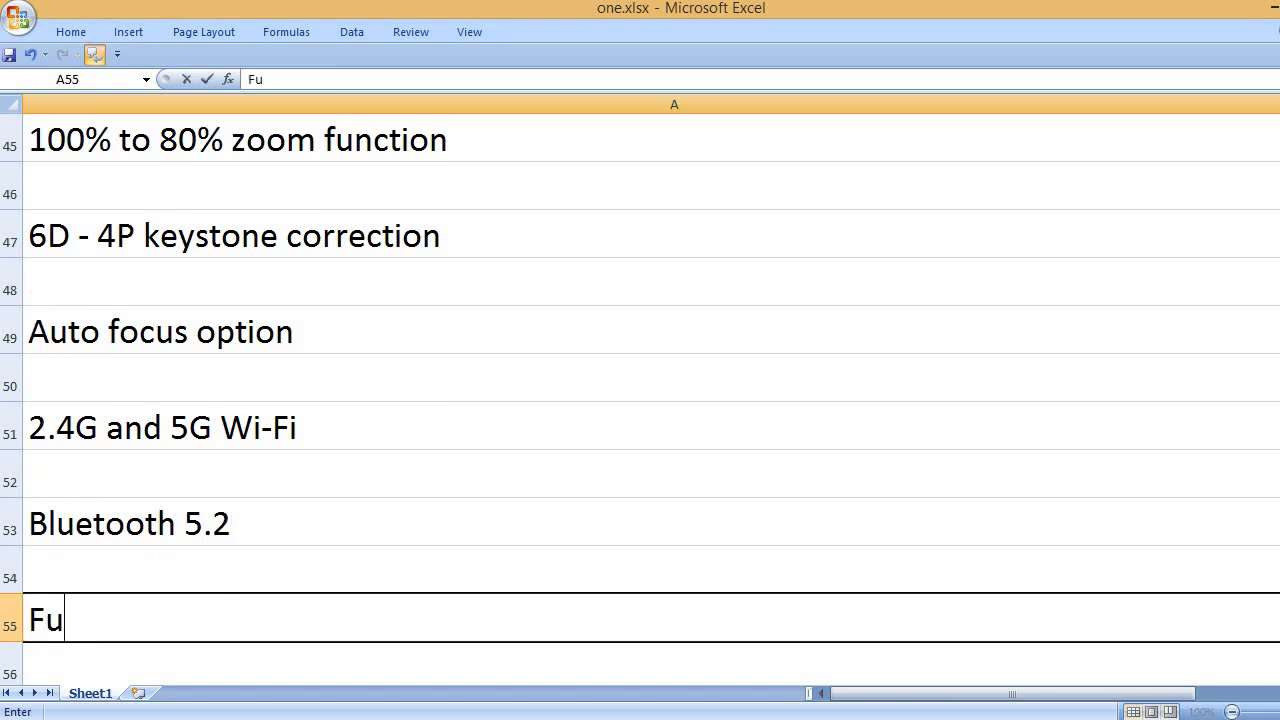
pyautogui.write('lly sealed o')
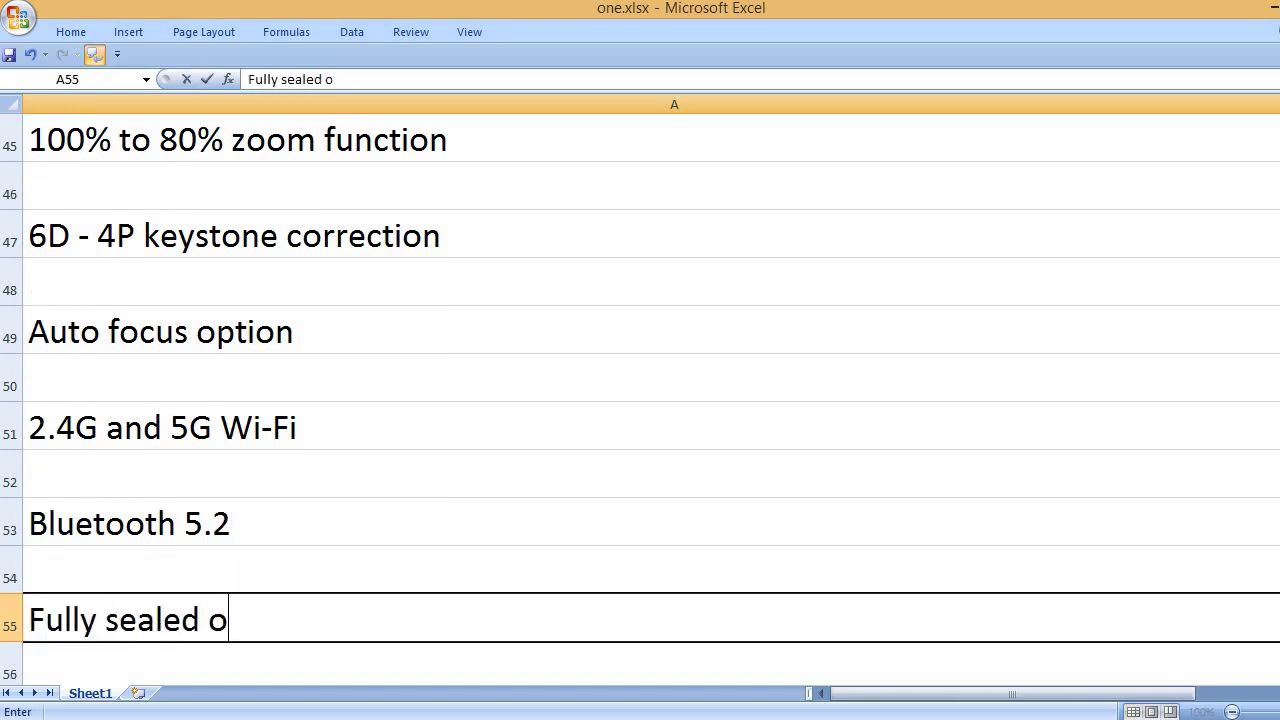
pyautogui.write('ptical engine')
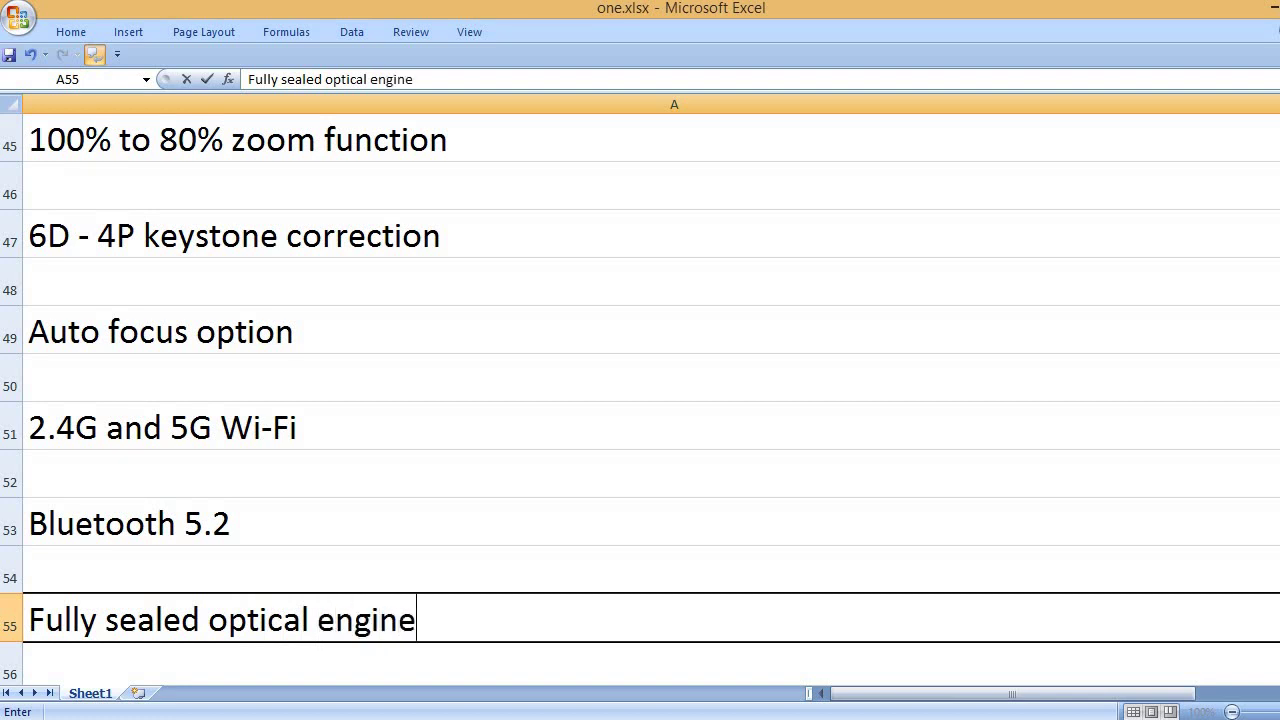
# - Commit the optical engine entry and clear the stray H and D letters from rows 56–57
pyautogui.press('Return')
pyautogui.press('Return')
pyautogui.write('H')
pyautogui.press('Up')
pyautogui.write('D')
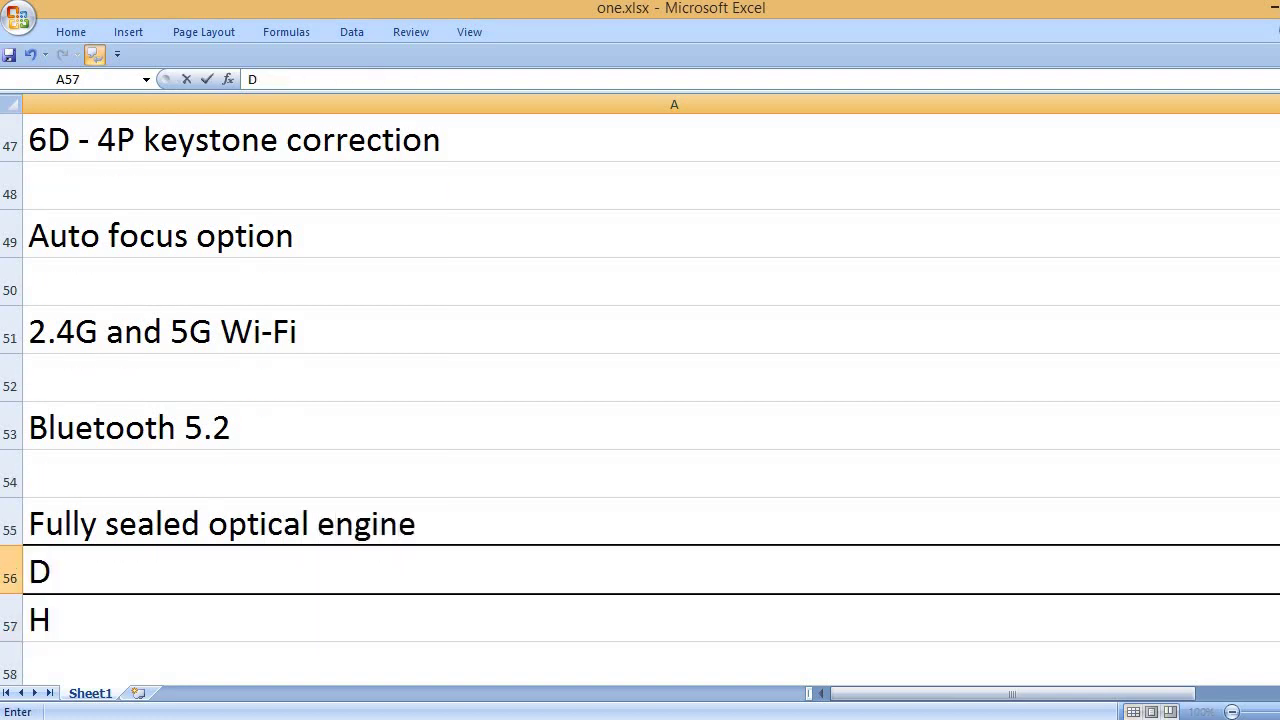
pyautogui.press('BackSpace')
pyautogui.press('Return')
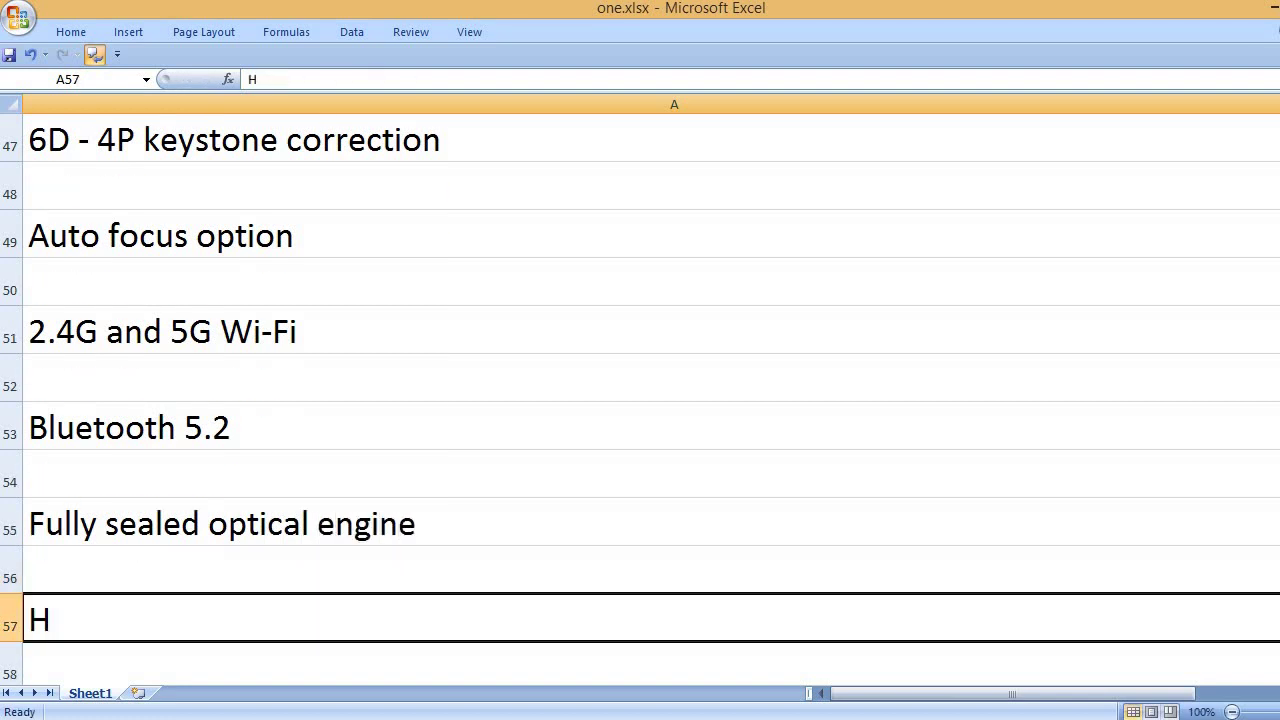
pyautogui.press('Delete')
pyautogui.press('Up')
# - Enter 'HDMI, USB and audio ports' in A57 and 'Android 11 system' in A59
pyautogui.write('HDMI')
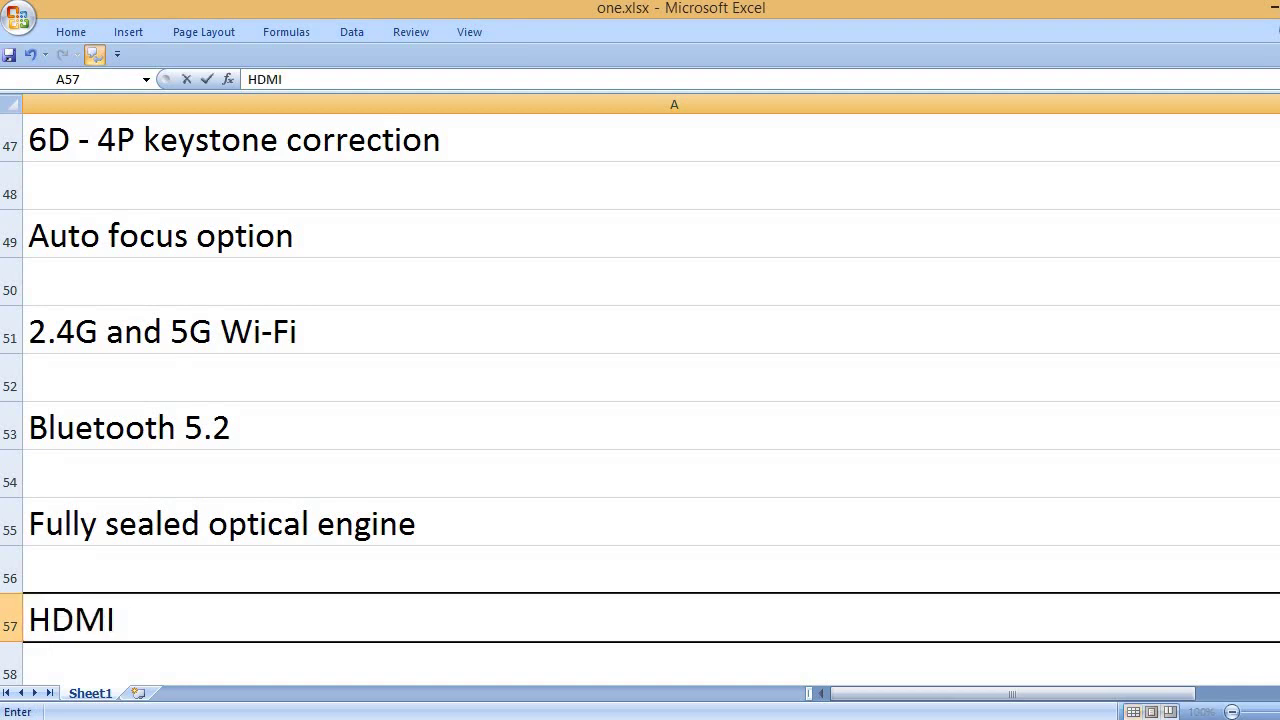
pyautogui.write(', USB an')
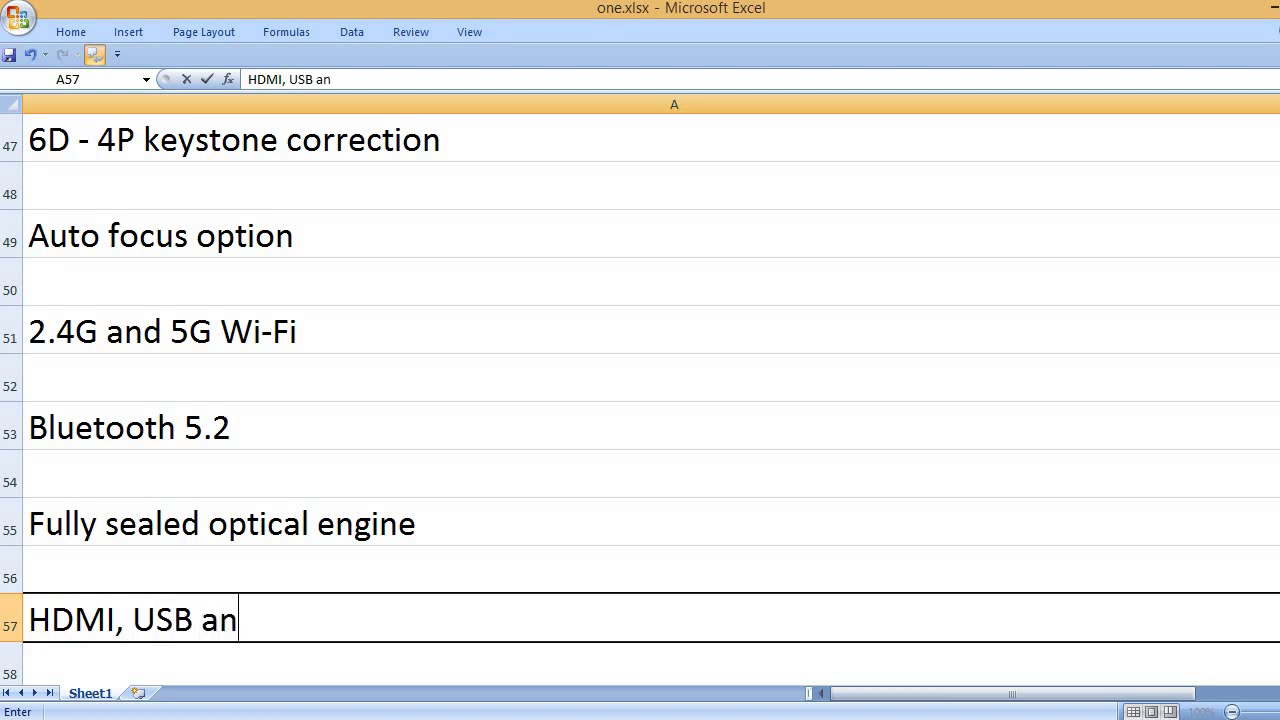
pyautogui.write('d audio port')
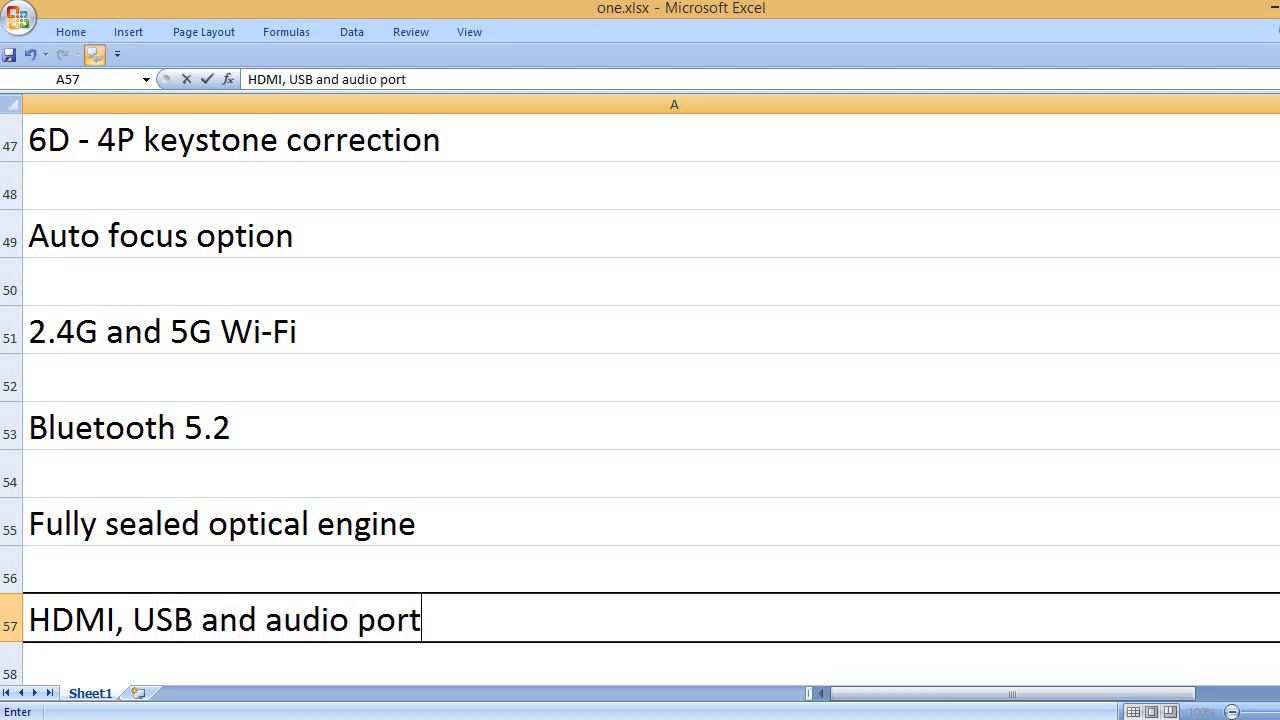
pyautogui.write('s')
pyautogui.press('Return')
pyautogui.press('Return')
pyautogui.write('Android ')
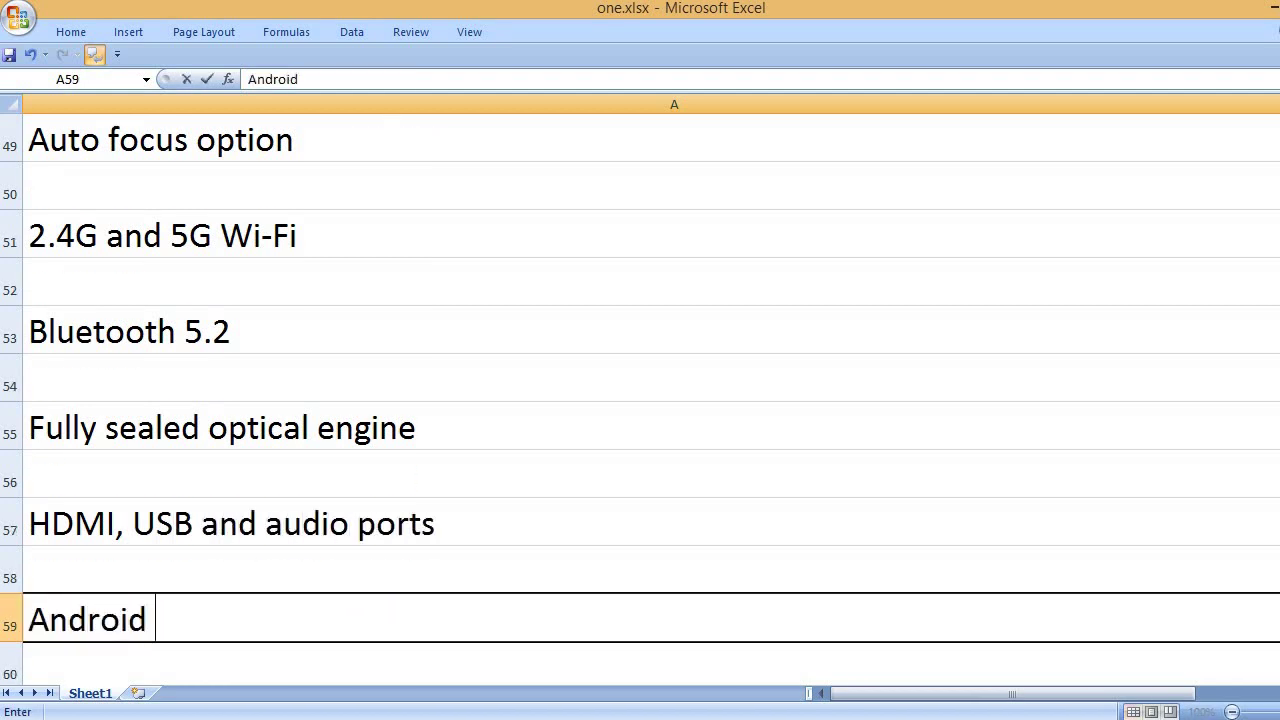
pyautogui.write('11 system')
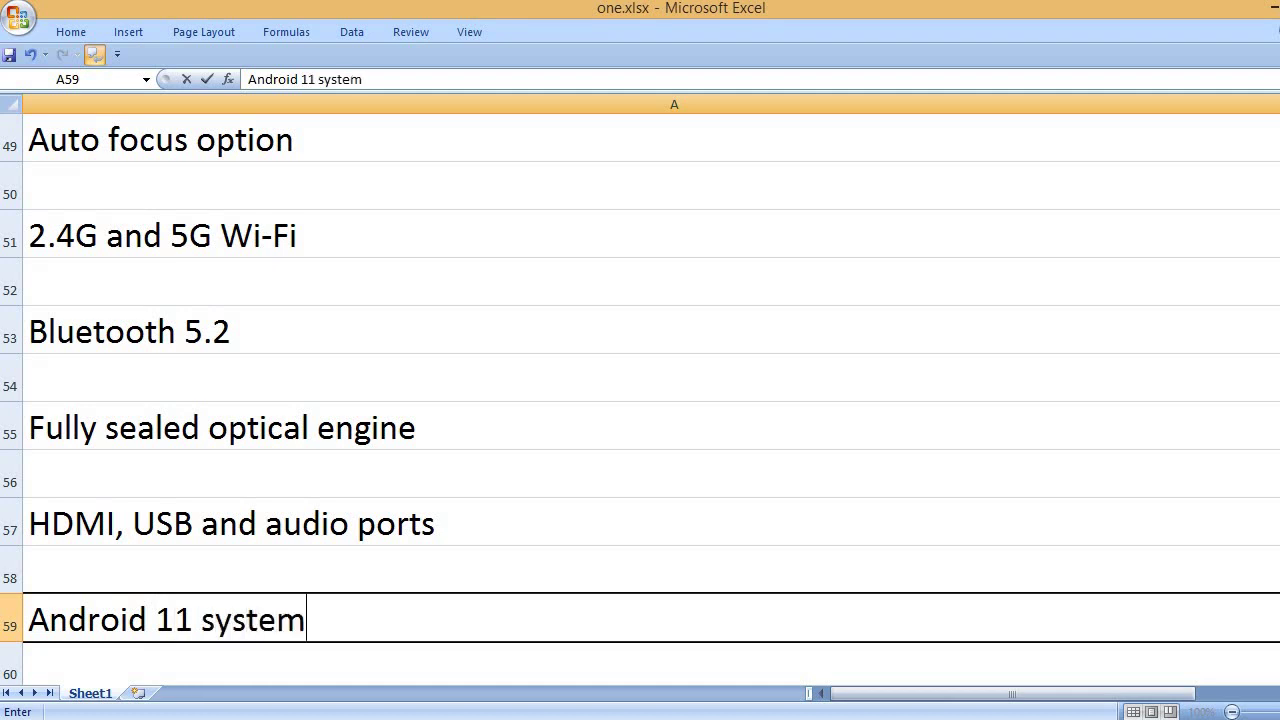
# - Enter '1000 is to 1 contrast ratio', '30 days return guarantee' and '12 months warranty' in A61, A63, A65
pyautogui.press('Return')
pyautogui.press('Return')
pyautogui.write('1000')
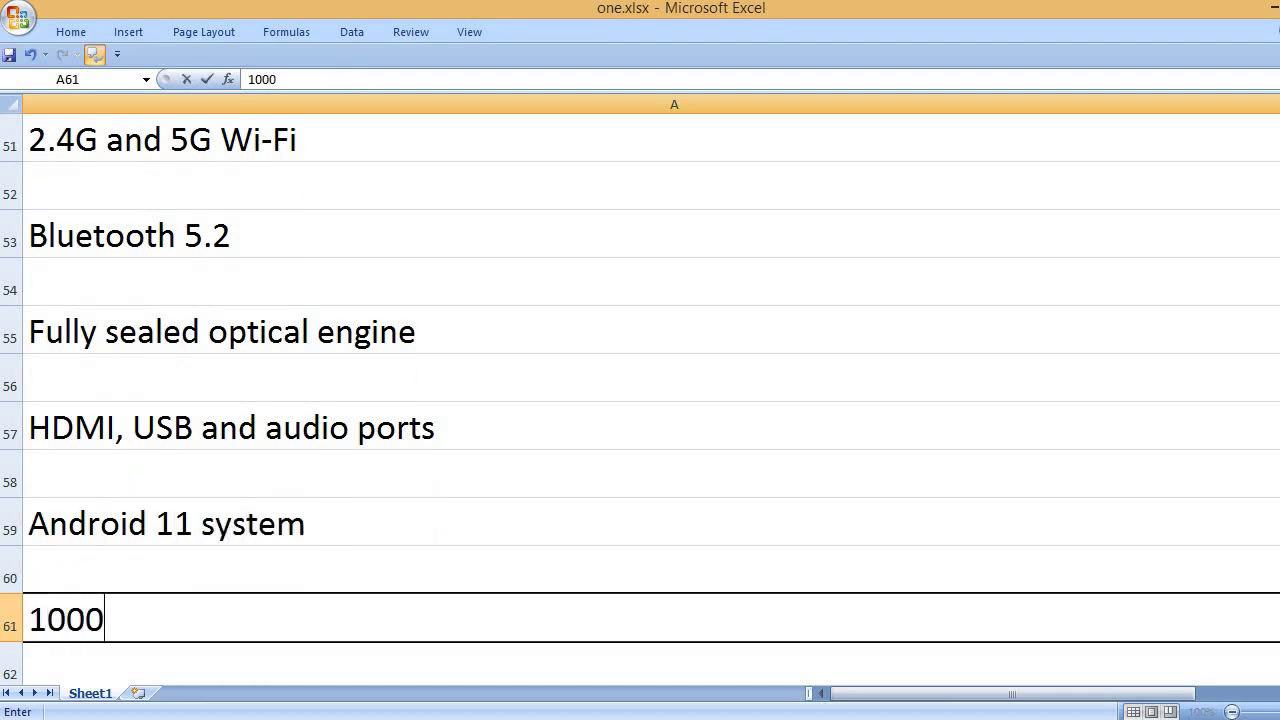
pyautogui.write(' is to 1 ')
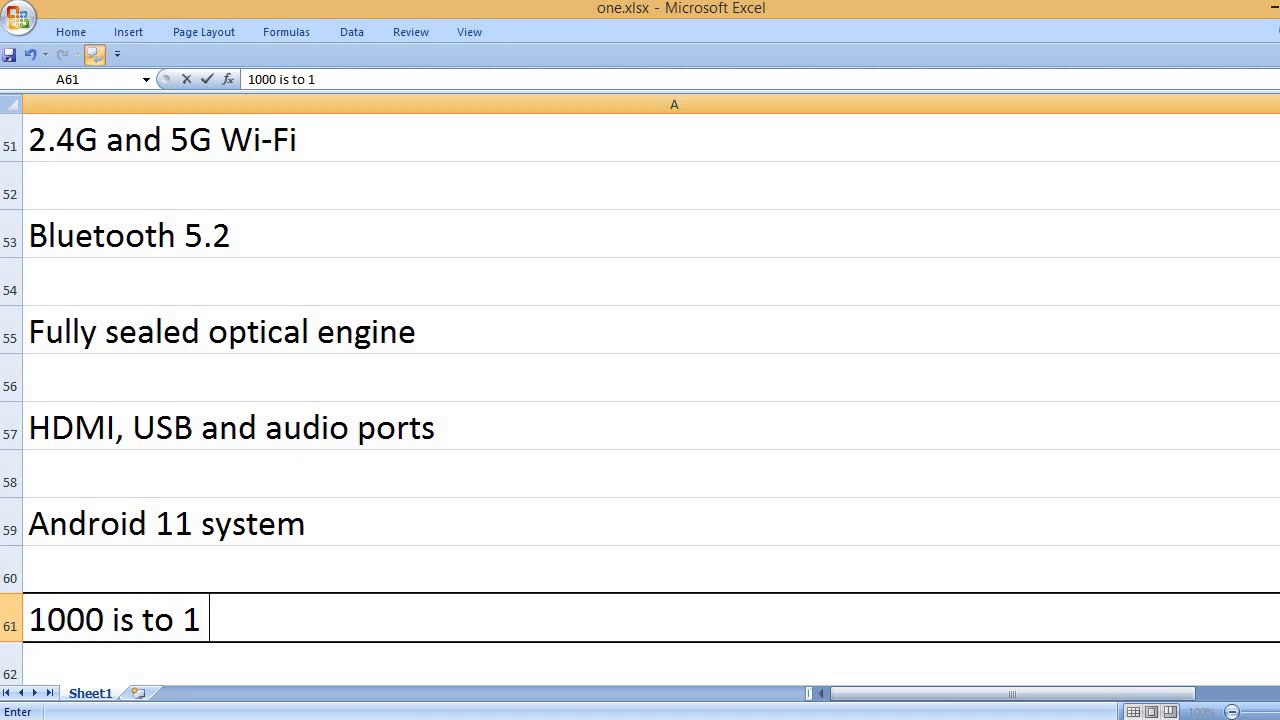
pyautogui.write('contrast ratio')
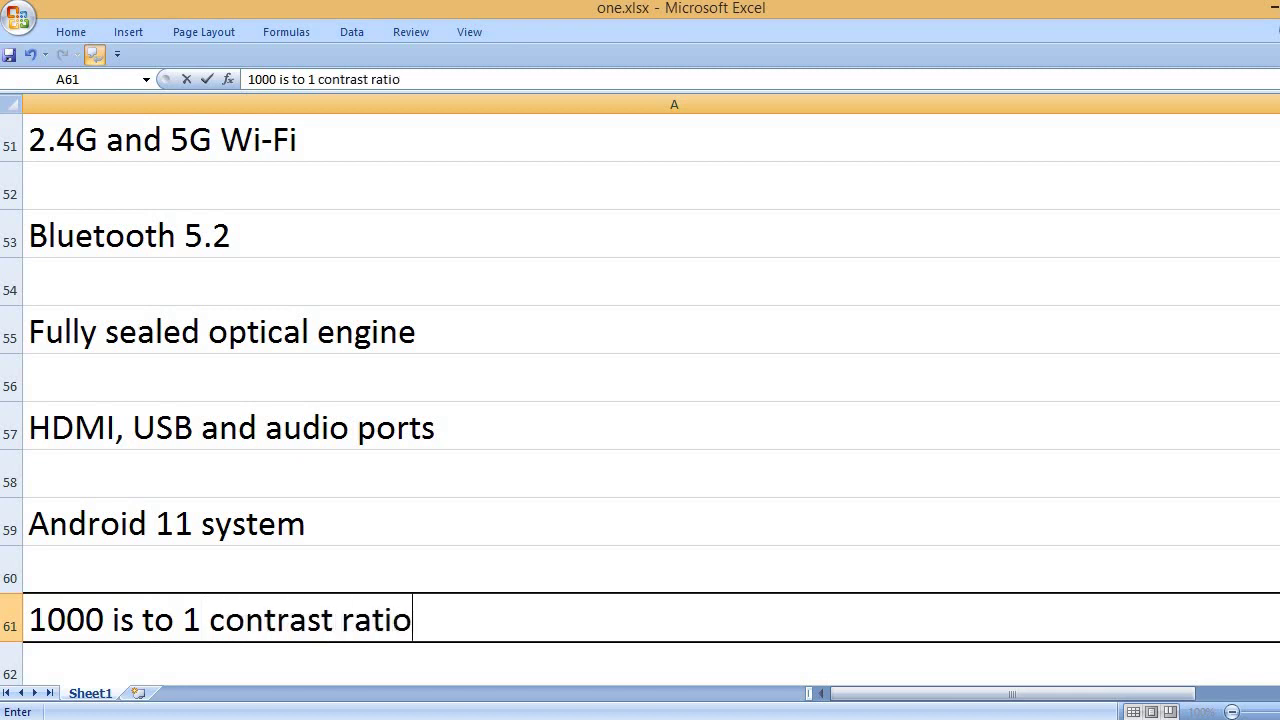
pyautogui.press('Return')
pyautogui.press('Return')
pyautogui.write('30')
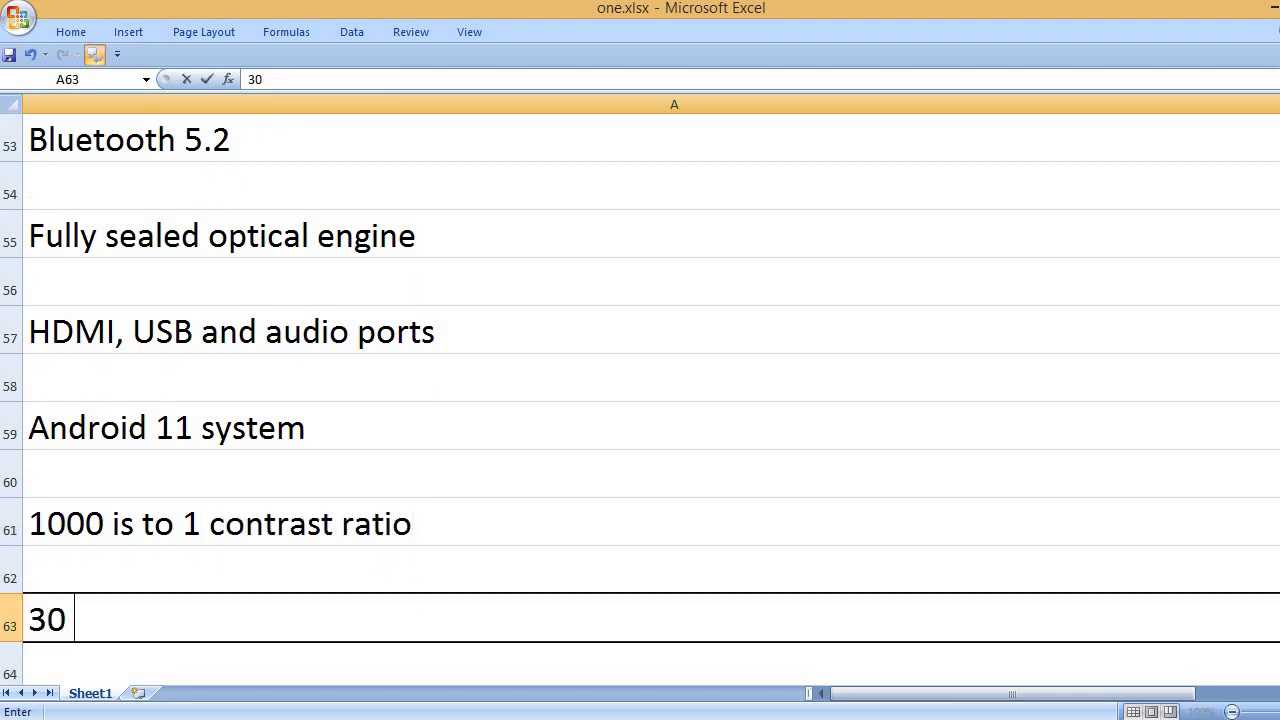
pyautogui.write(' days return gua')
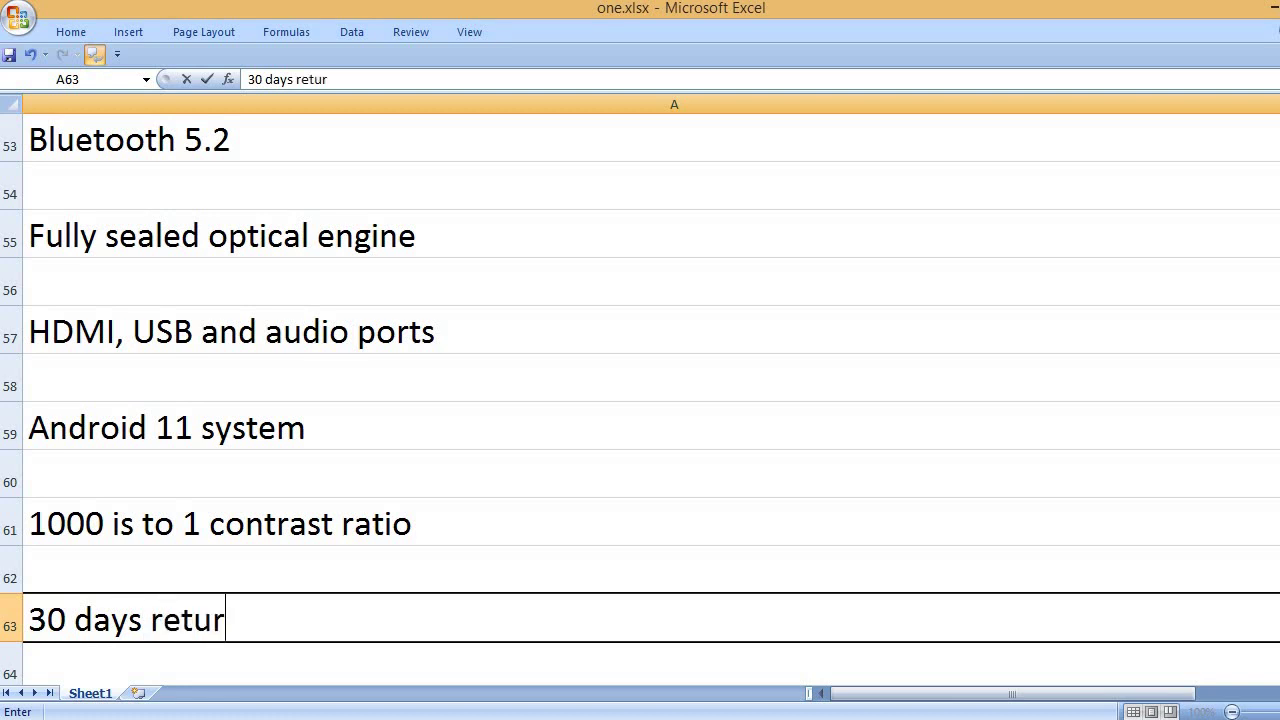
pyautogui.write('rantee')
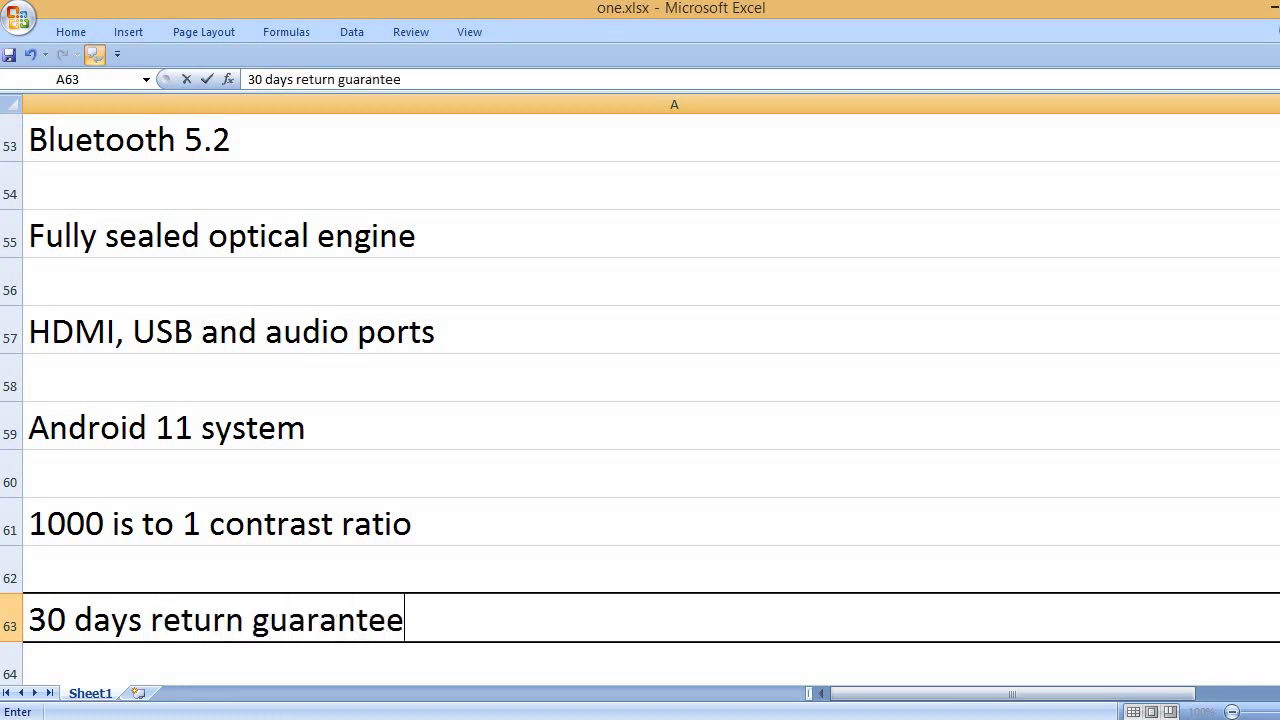
pyautogui.press('Return')
pyautogui.press('Return')
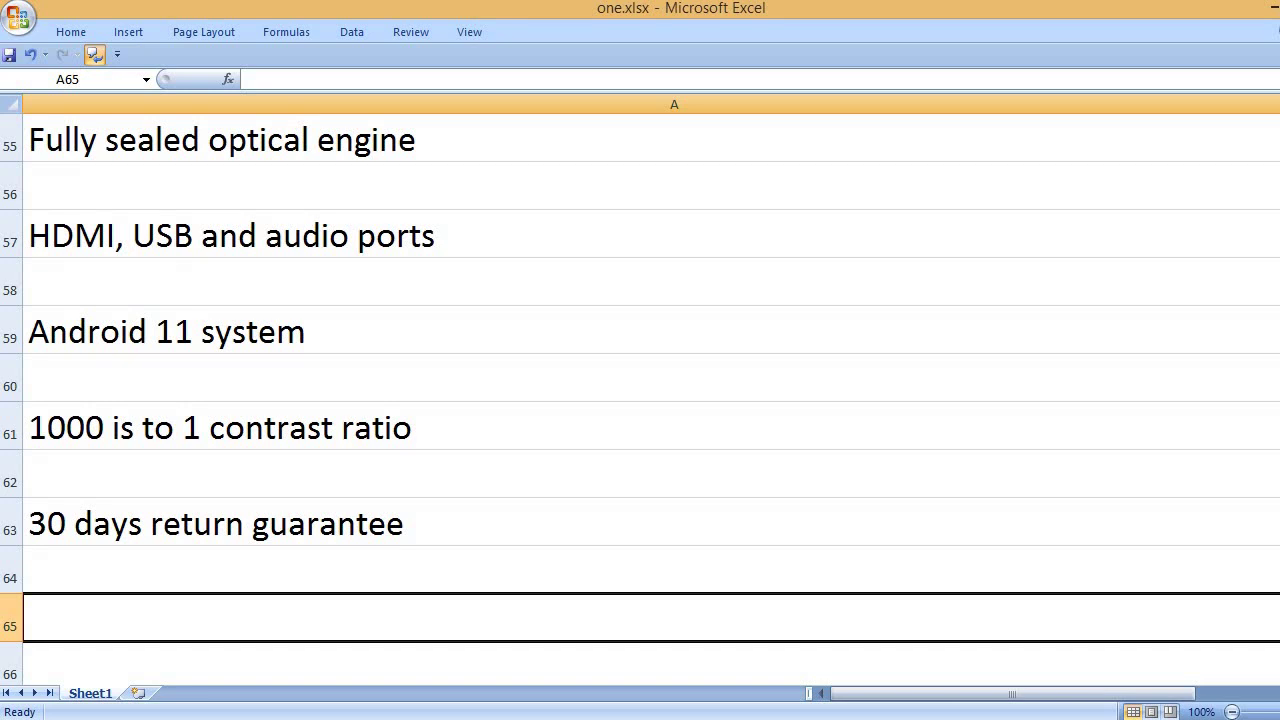
pyautogui.write('12')
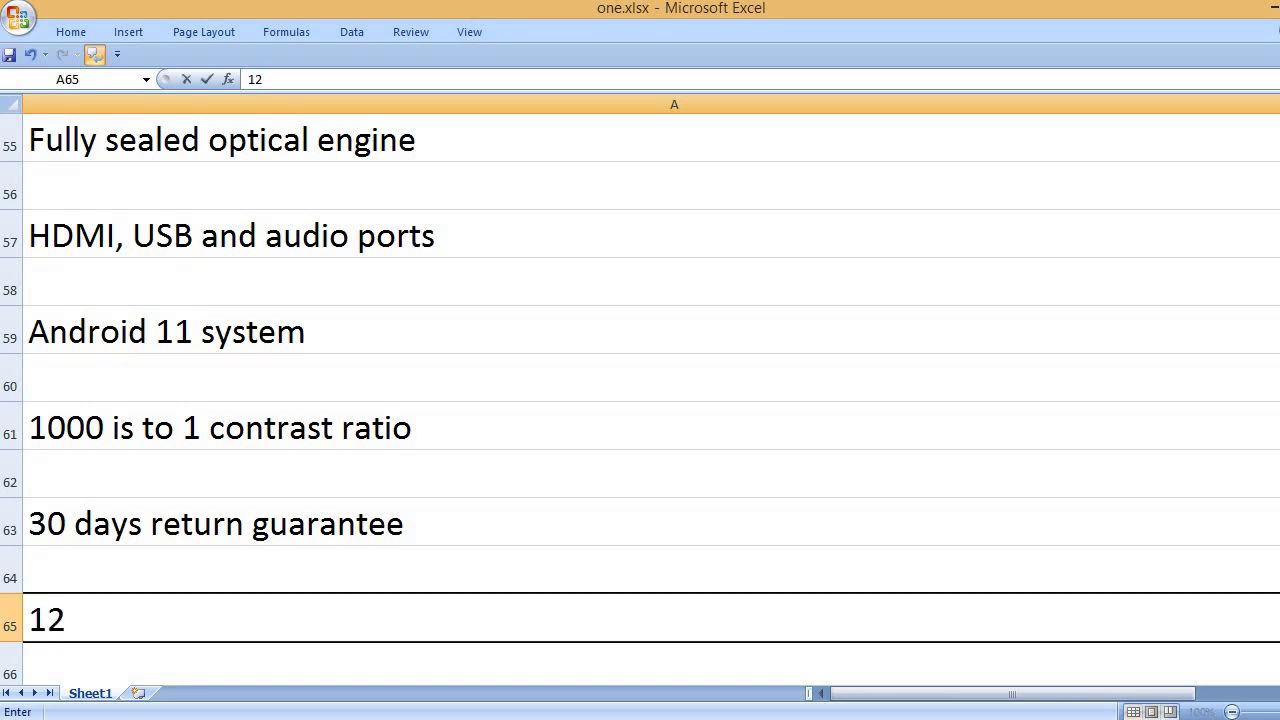
pyautogui.write(' months warr')
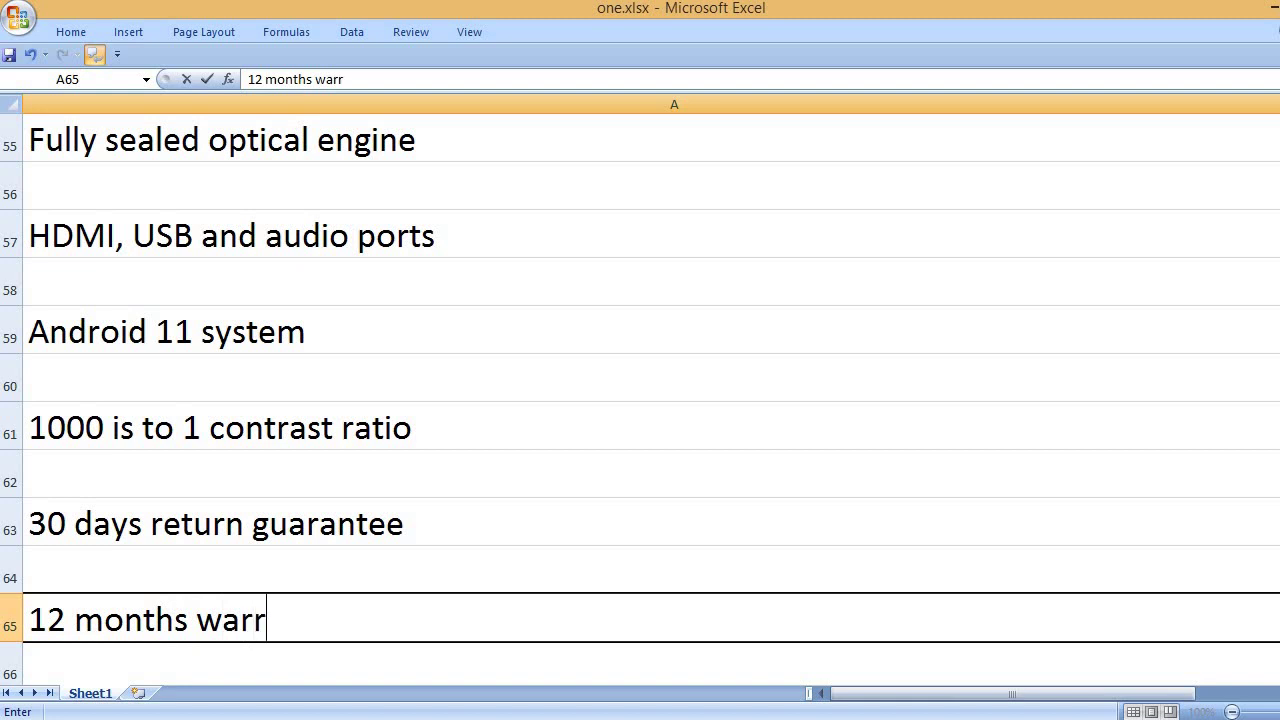
pyautogui.write('anty')
pyautogui.press('Return')
pyautogui.press('Return')
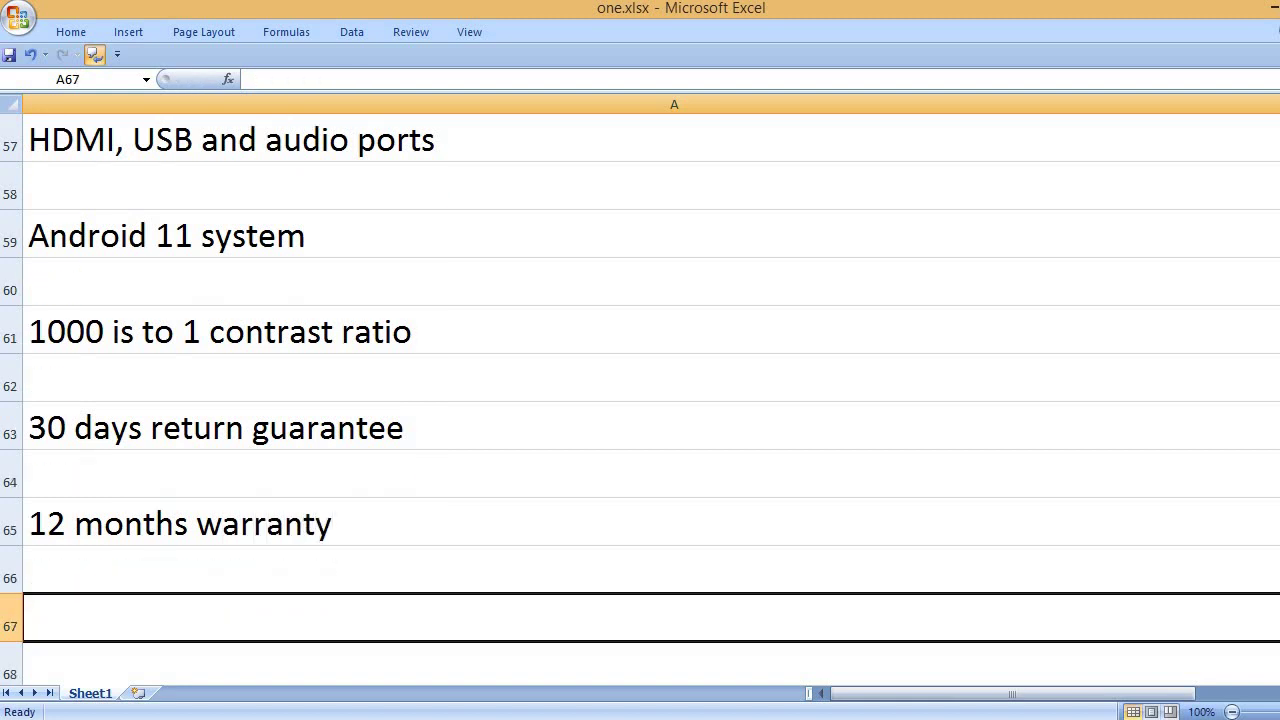
# - Enter 'That's it, please like, comment and subscribe to my channel.' in A67
pyautogui.write("That's it, ple")
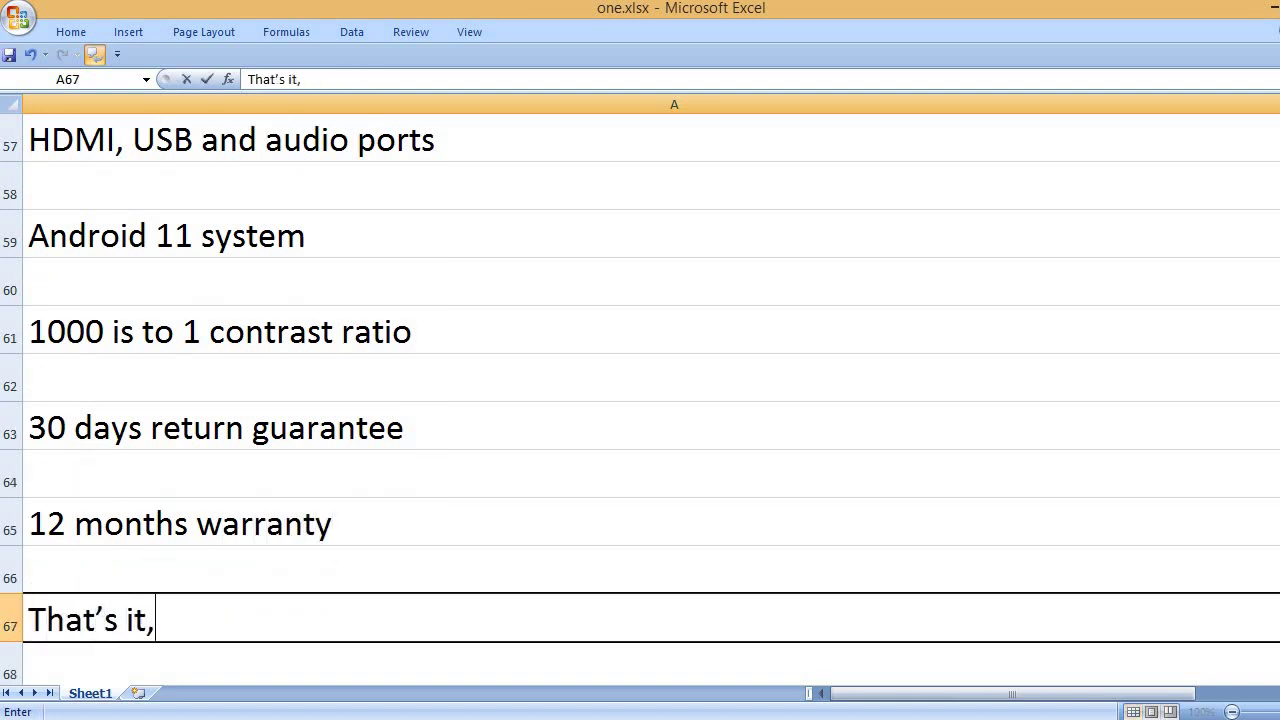
pyautogui.write('ase like,')
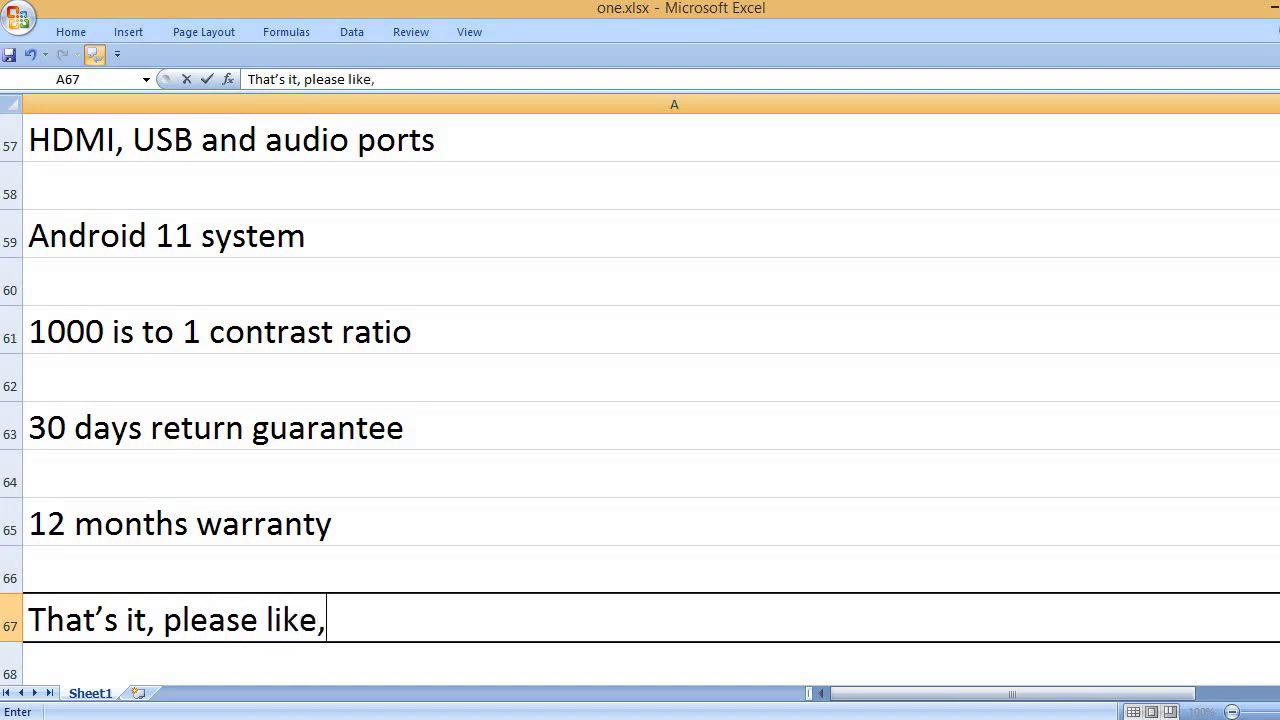
pyautogui.write(' comment and ')
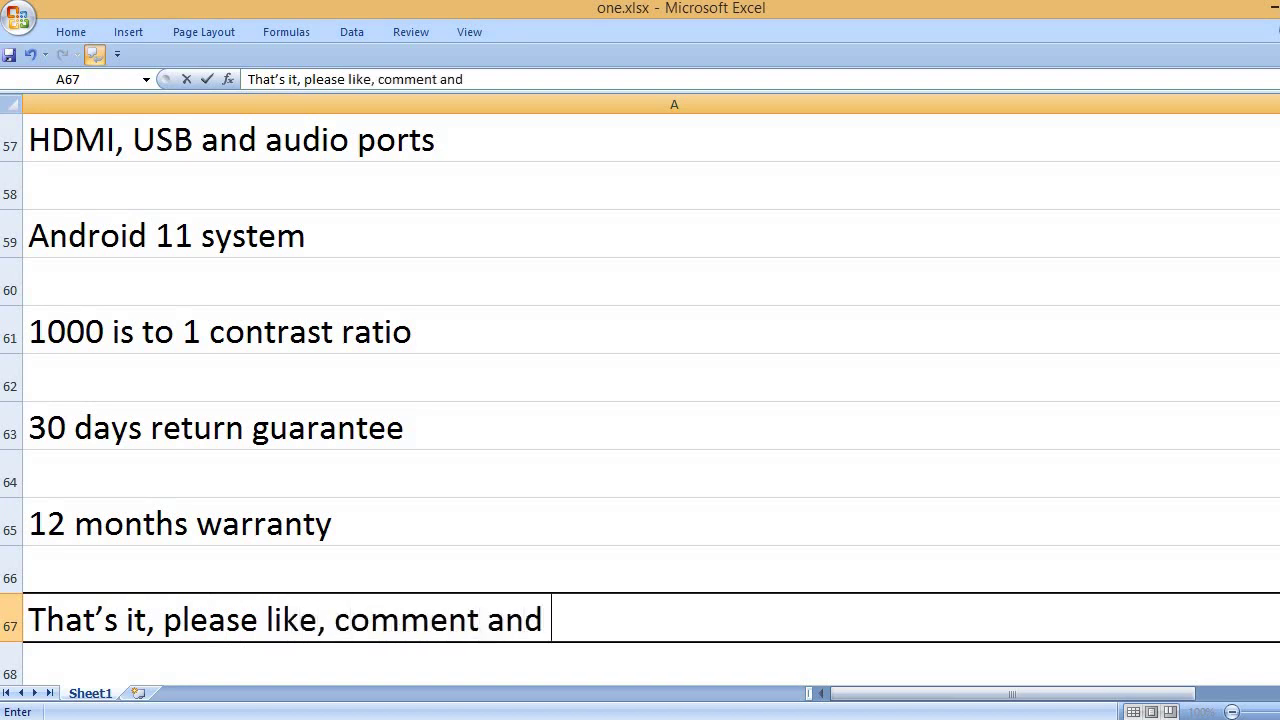
pyautogui.write('subscribe t')
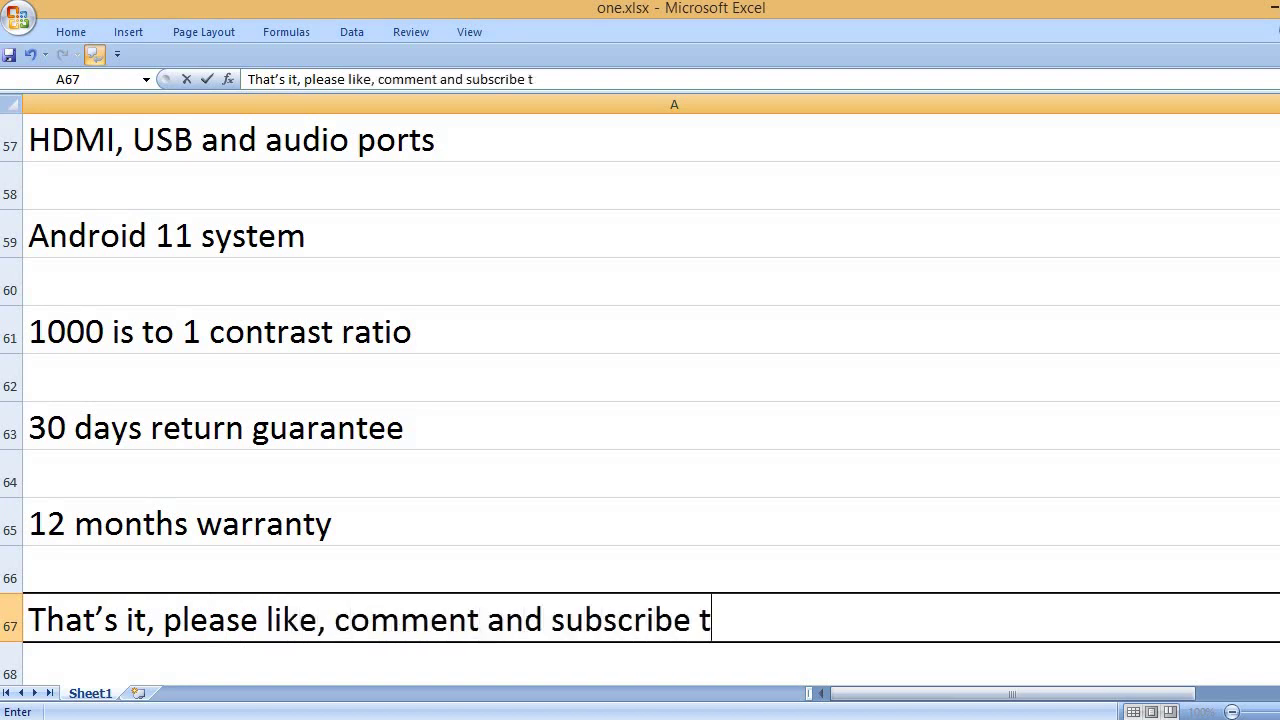
pyautogui.write('o my channel.')
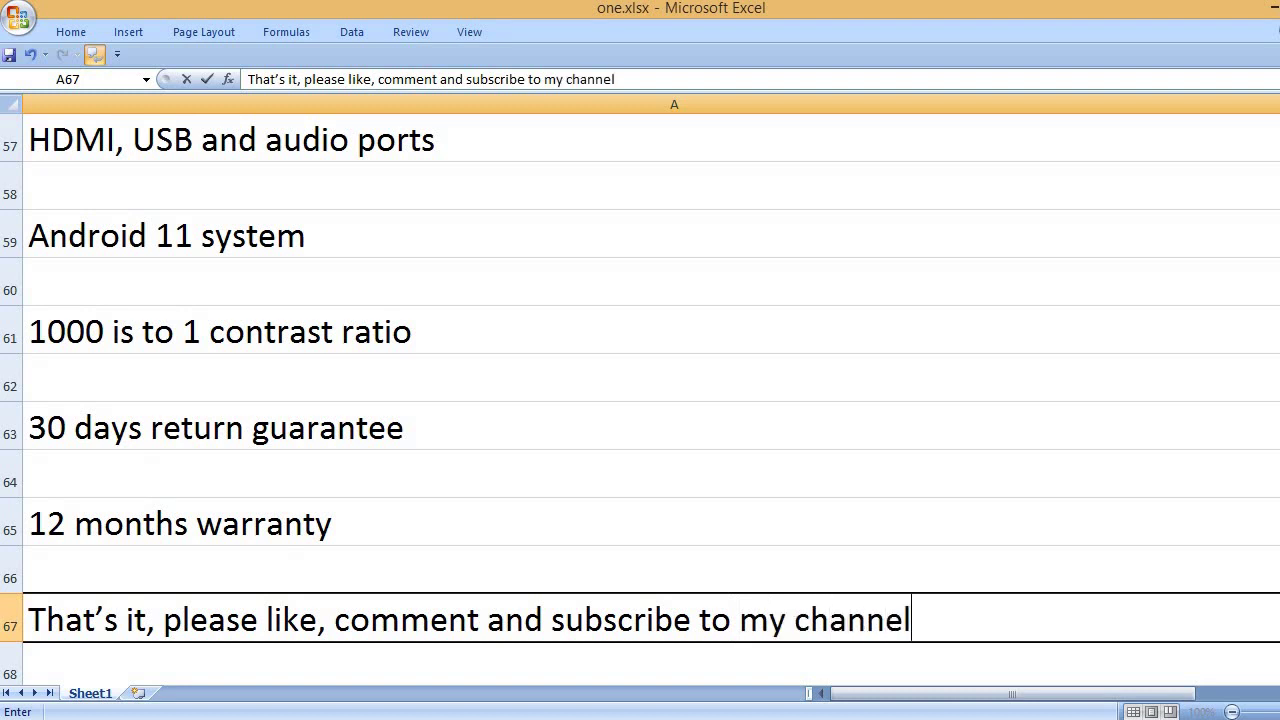
pyautogui.press('Return')
pyautogui.press('Return')
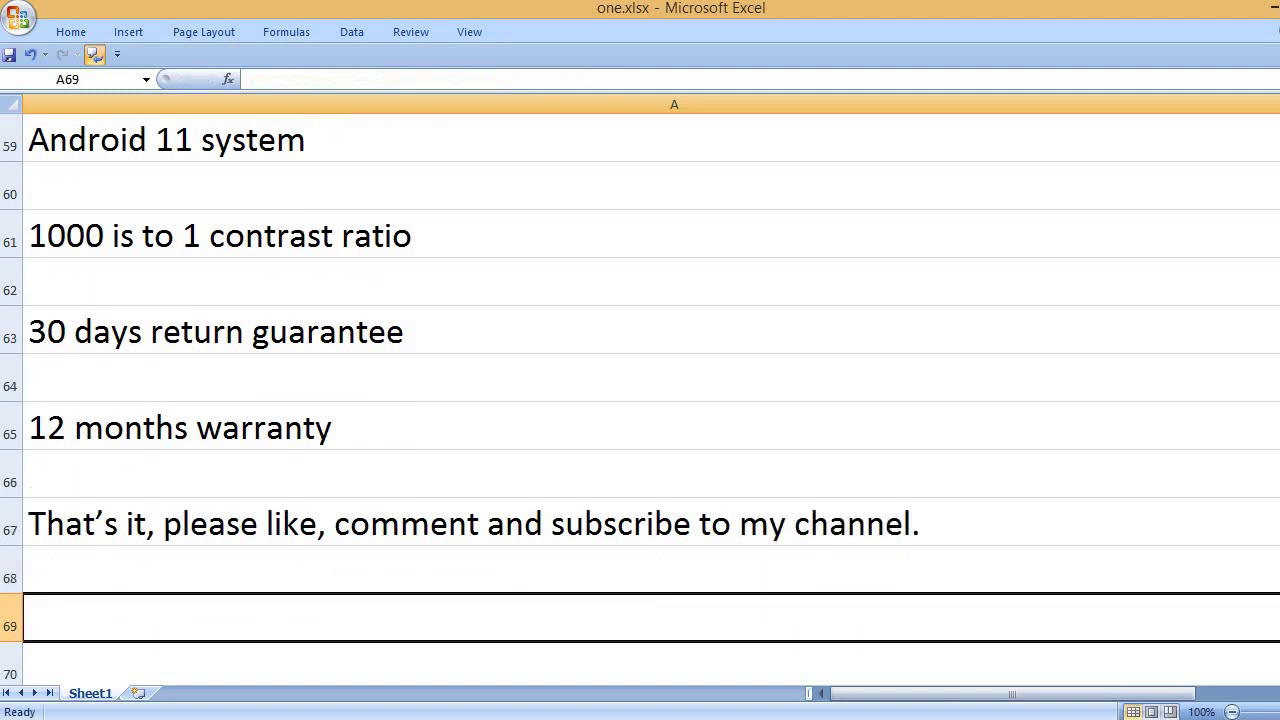